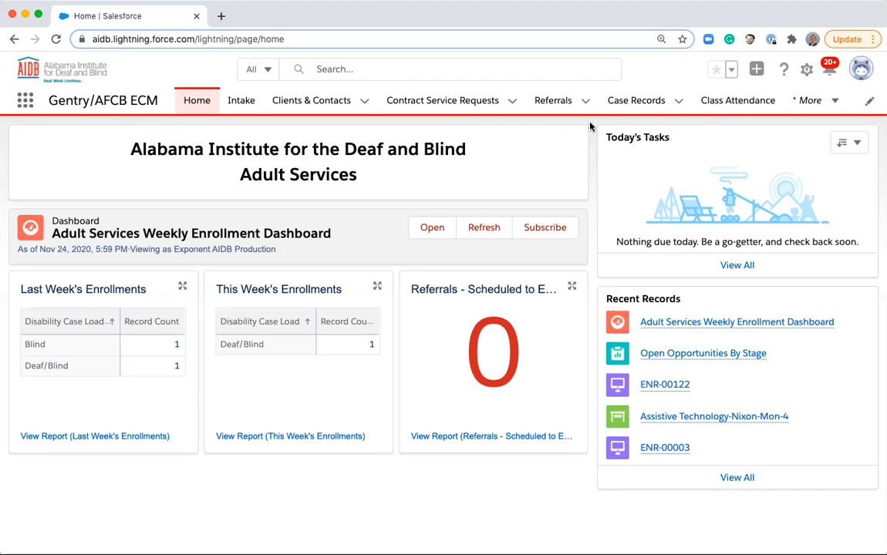
Open class attendance and load the roster for class date 11/23/2020, the second named instructor and period 4
click(747, 104)
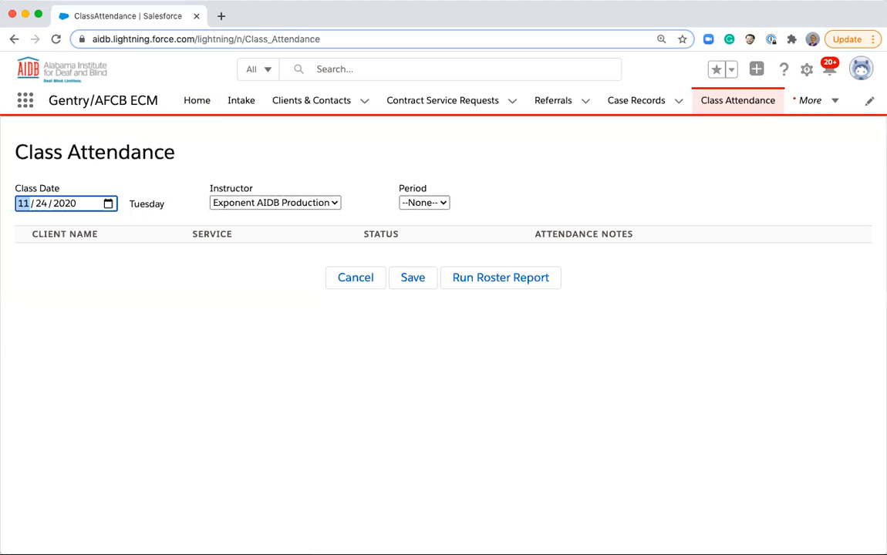
click(119, 203)
click(58, 333)
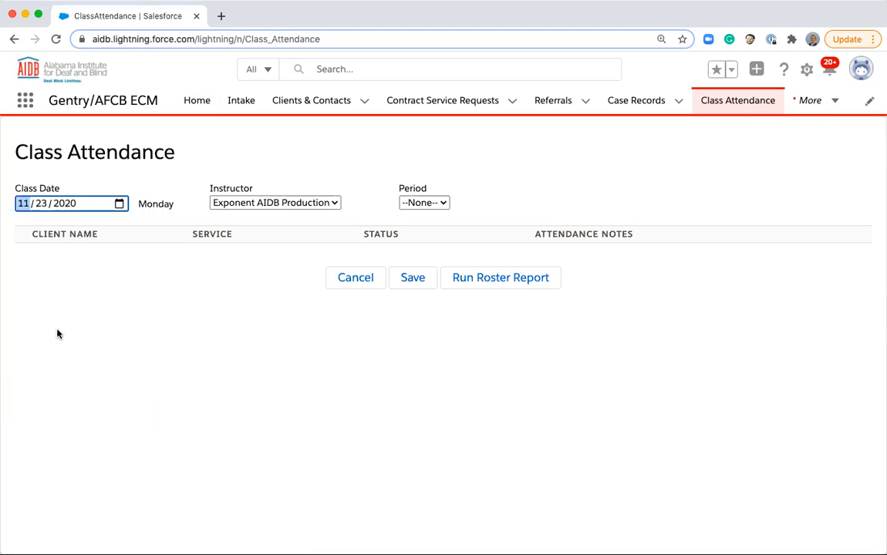
click(264, 205)
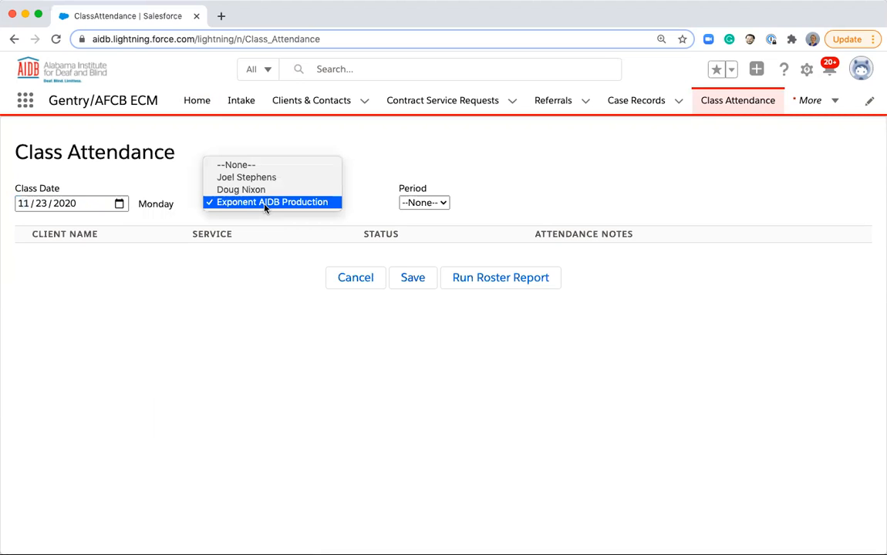
click(266, 191)
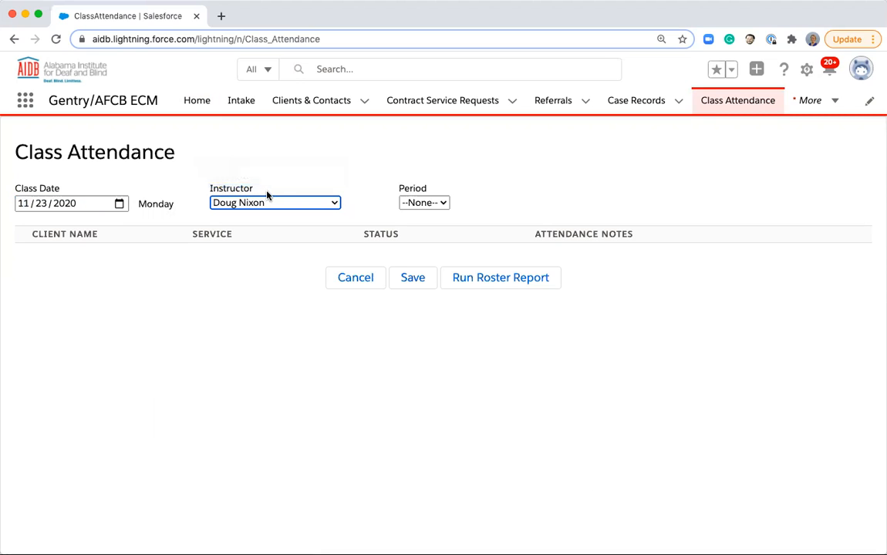
click(424, 203)
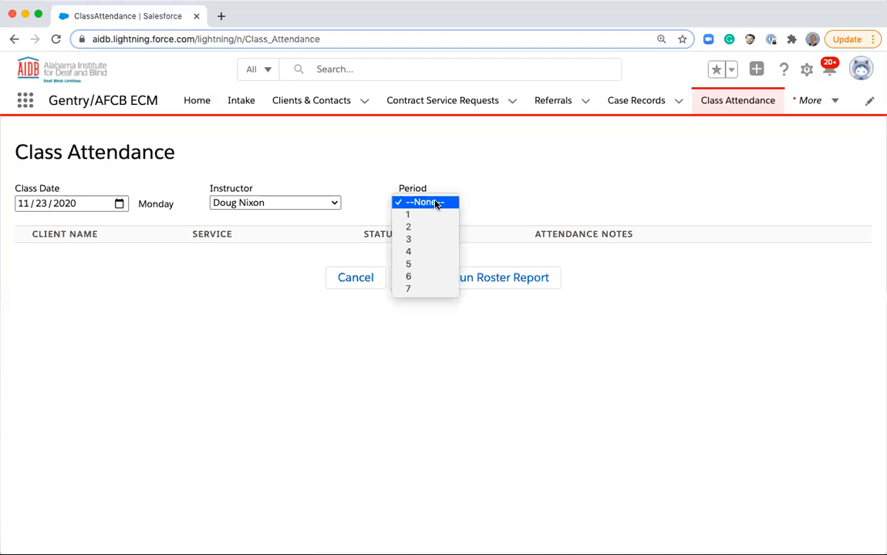
click(427, 253)
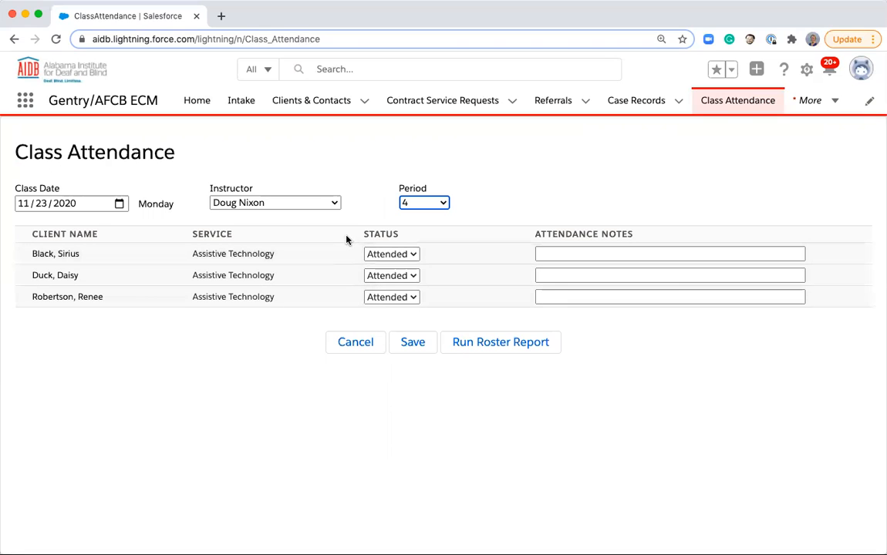
Set the first client's attendance status to Tardy and the second client's status to Absent
click(396, 257)
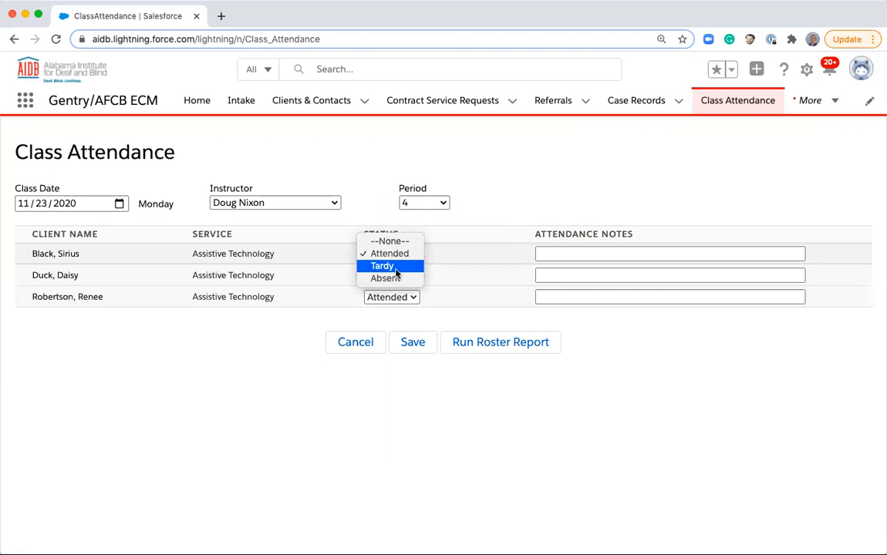
click(396, 268)
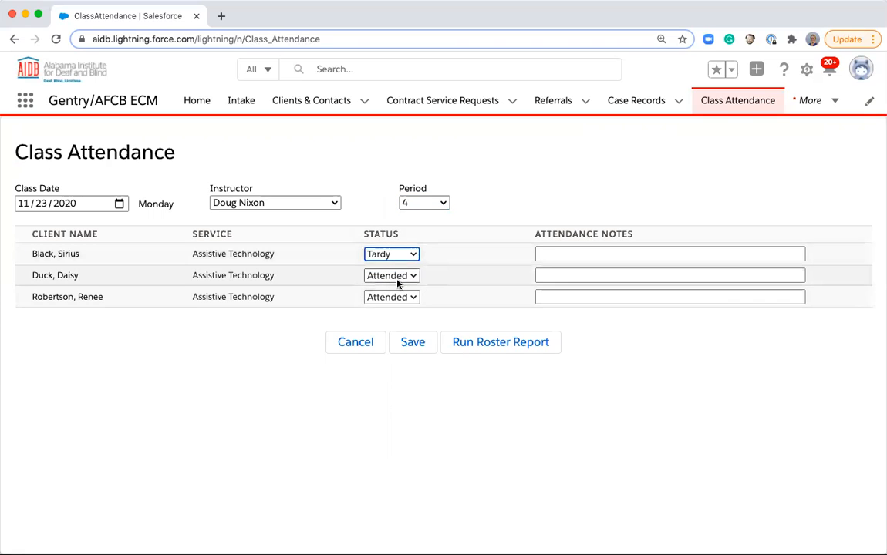
click(396, 277)
click(396, 299)
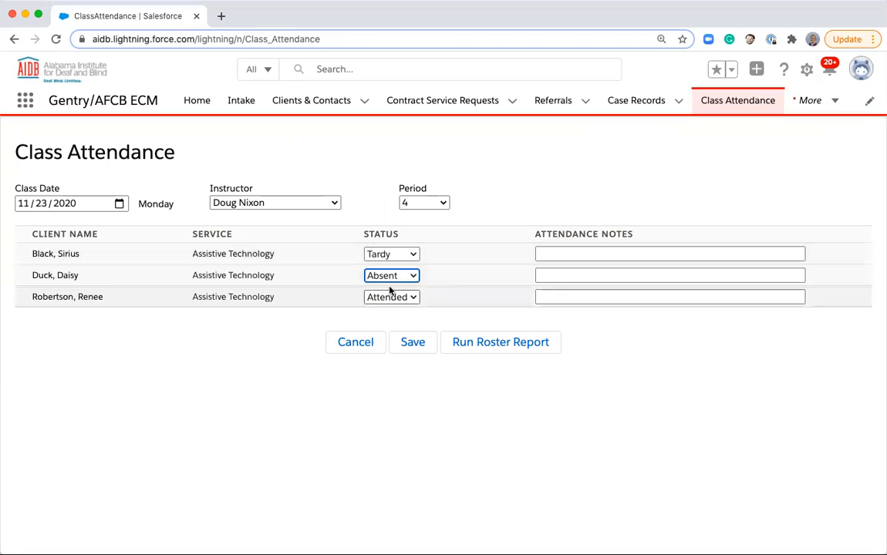
Add an attendance note that the first client was 20 minutes late, and save the attendance
click(544, 250)
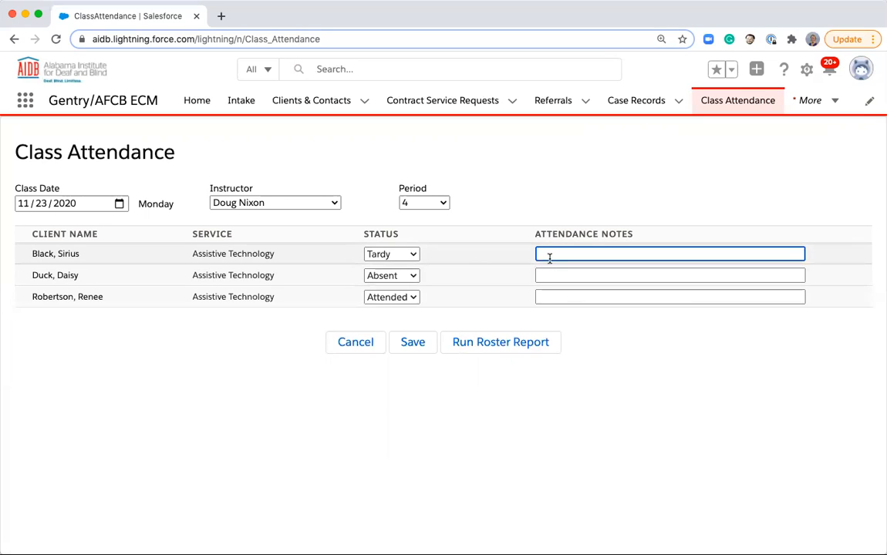
text(Sirius was 20 minutes late)
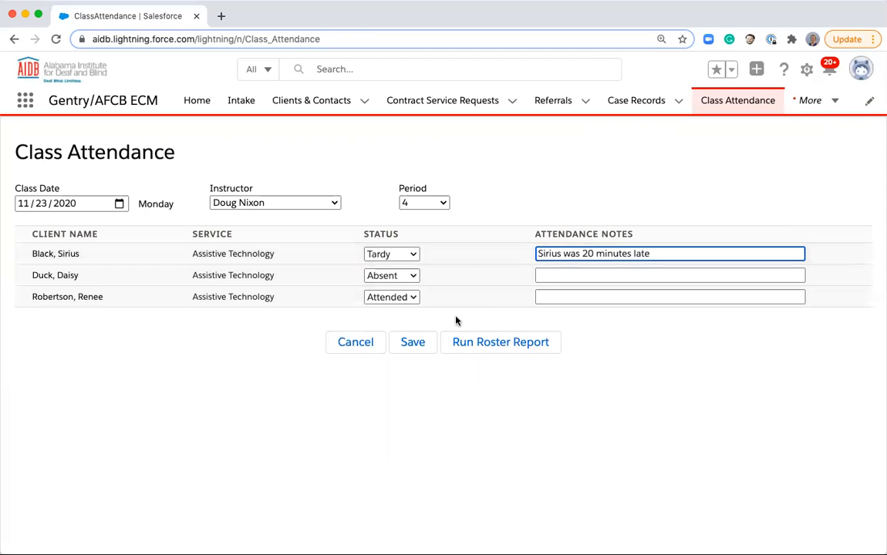
click(410, 348)
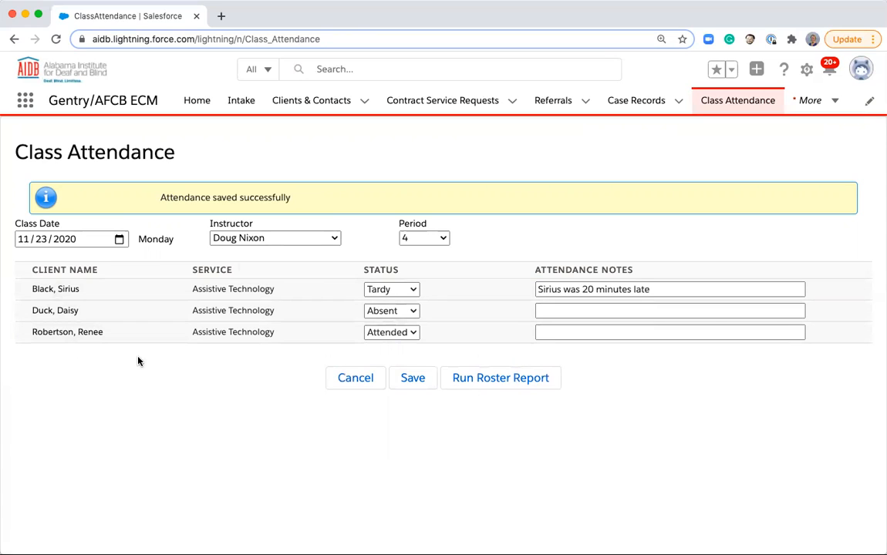
Run the roster report for this class, review it, and return to the home page
click(495, 383)
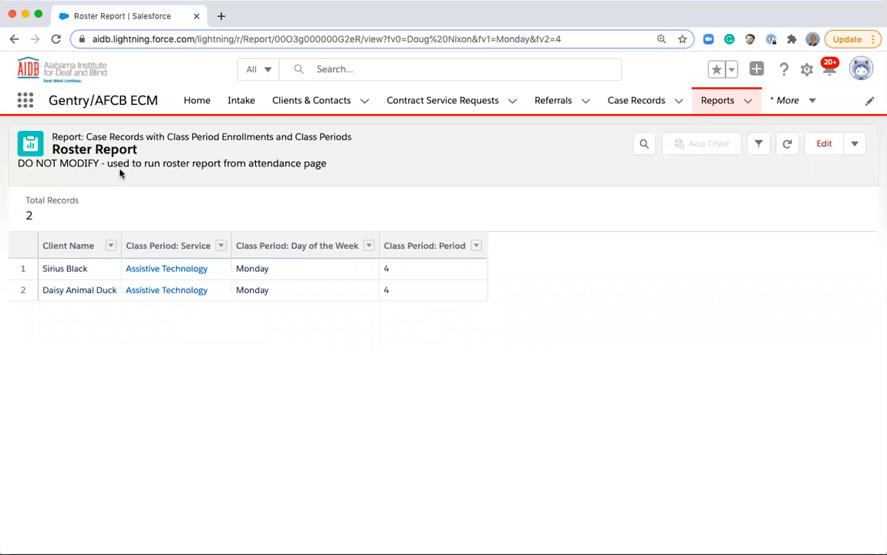
click(14, 38)
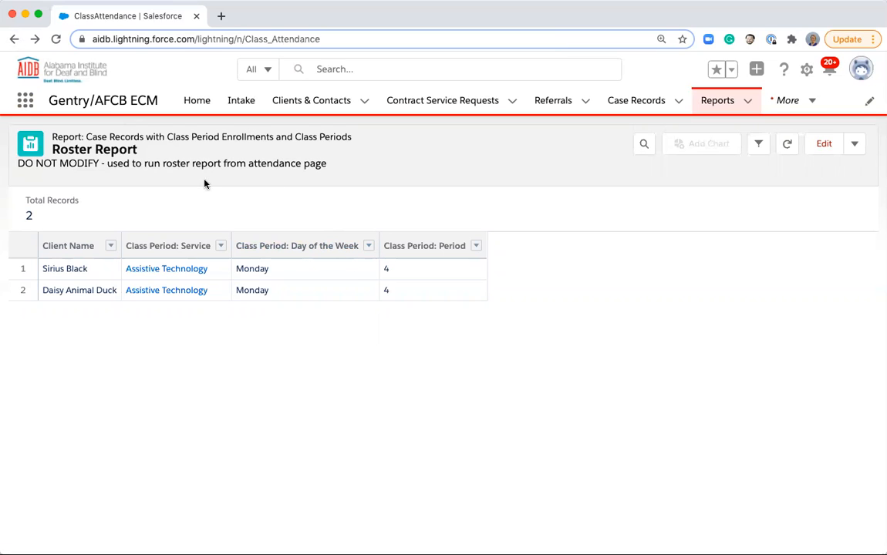
click(14, 40)
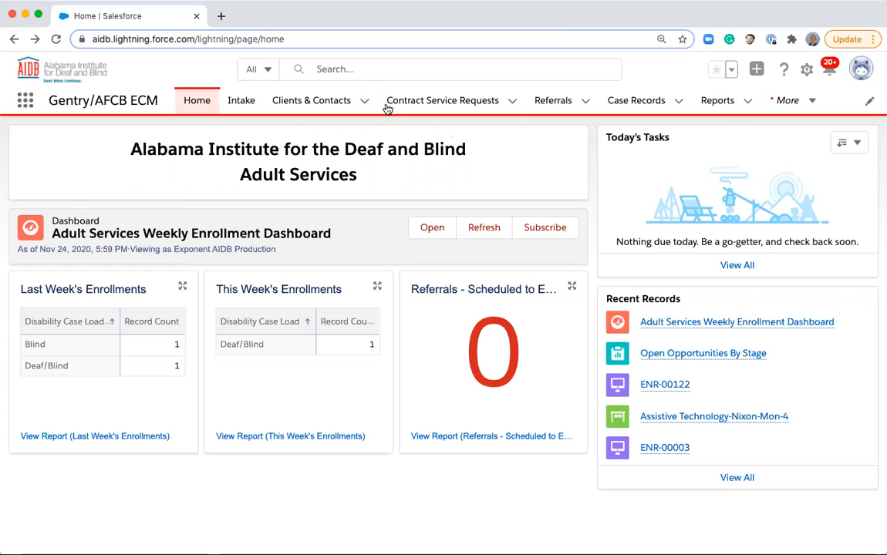
Open the first recent case record (Adult 10/2020) and show its class schedule
click(681, 105)
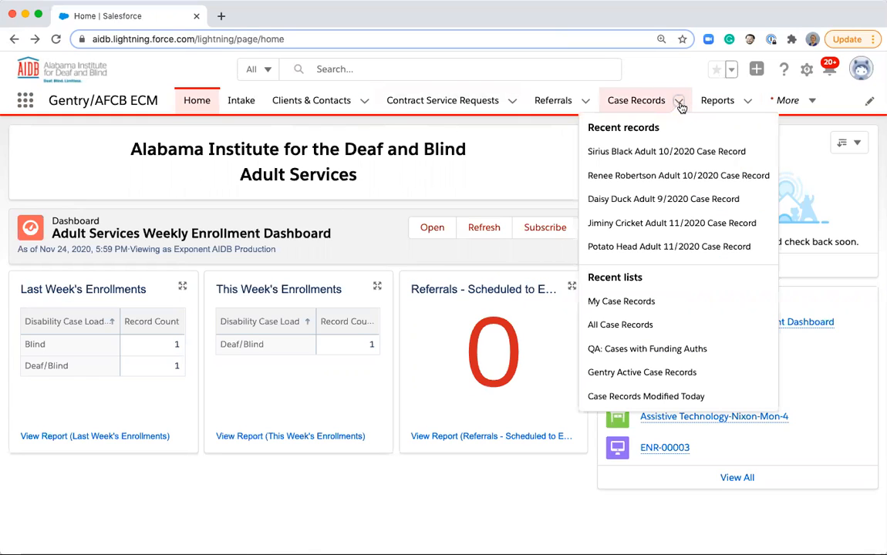
click(640, 152)
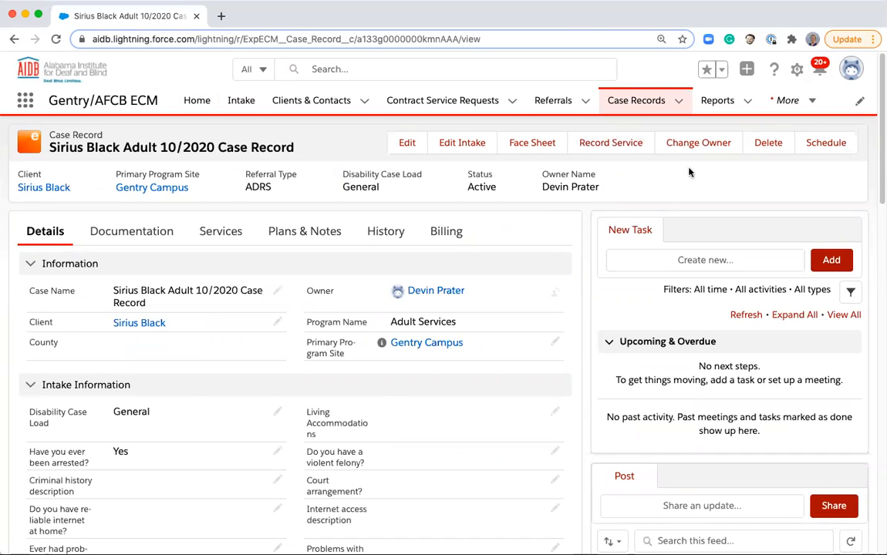
click(815, 147)
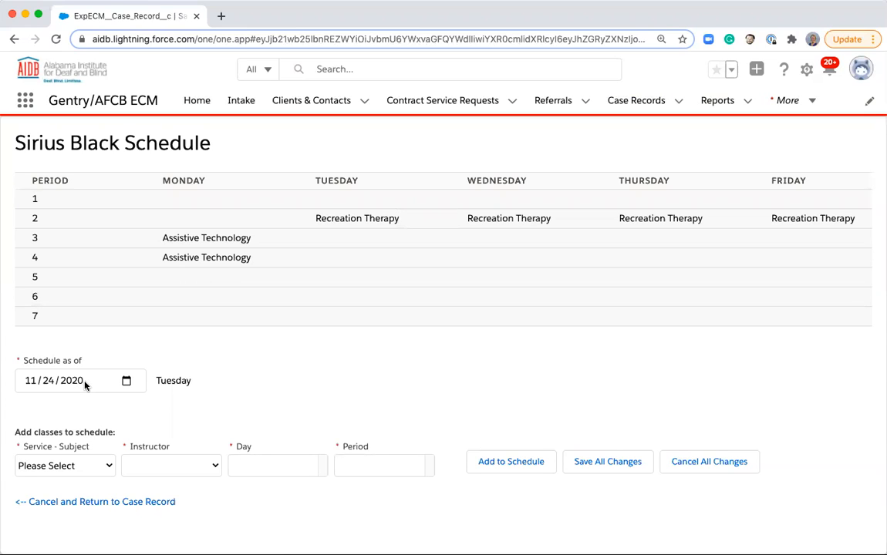
Examine the client's class schedule and its as-of date calendar without changes, and return to the case record
click(85, 384)
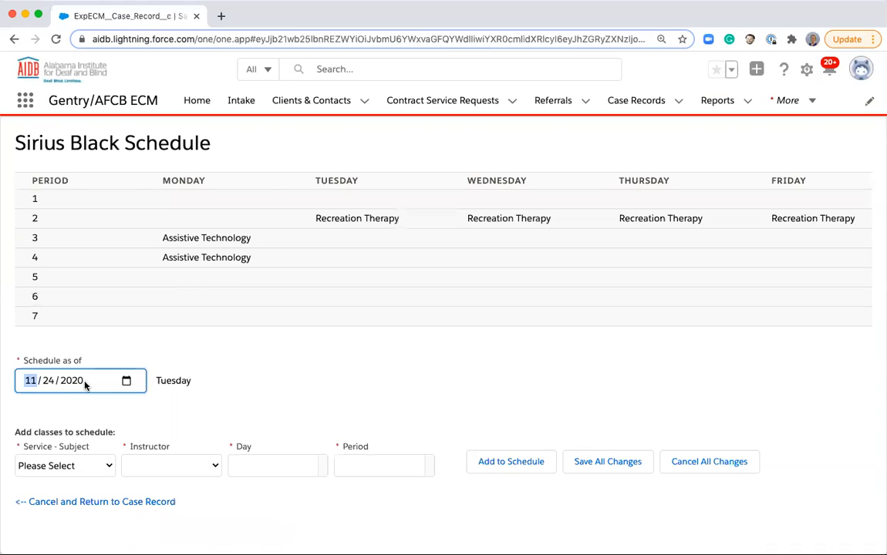
click(126, 381)
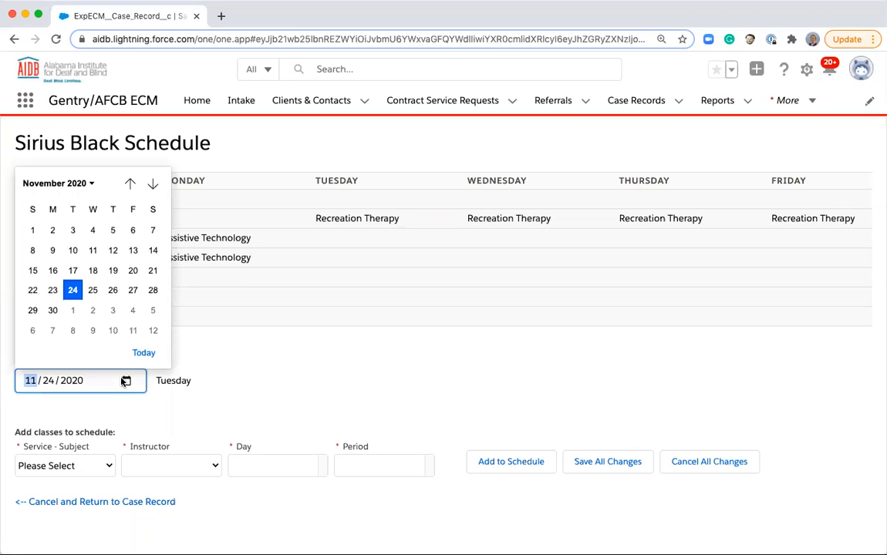
click(220, 371)
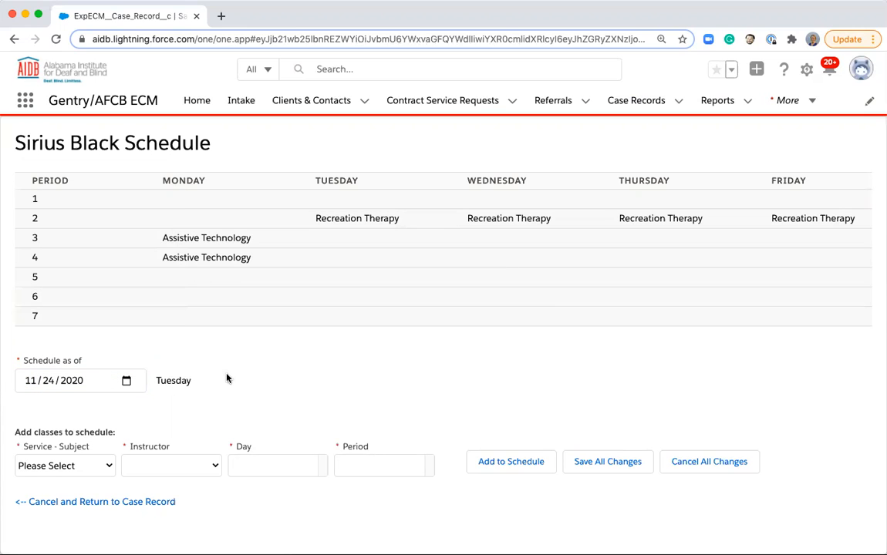
click(150, 503)
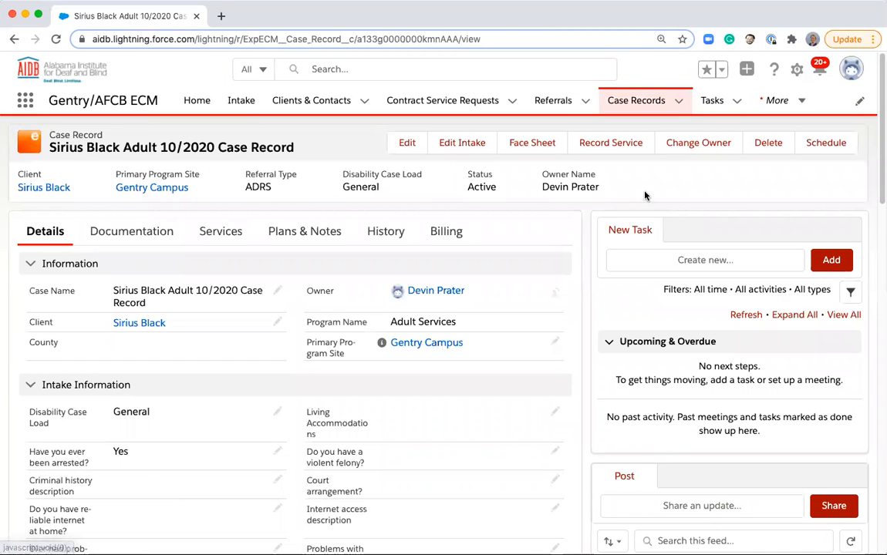
click(822, 148)
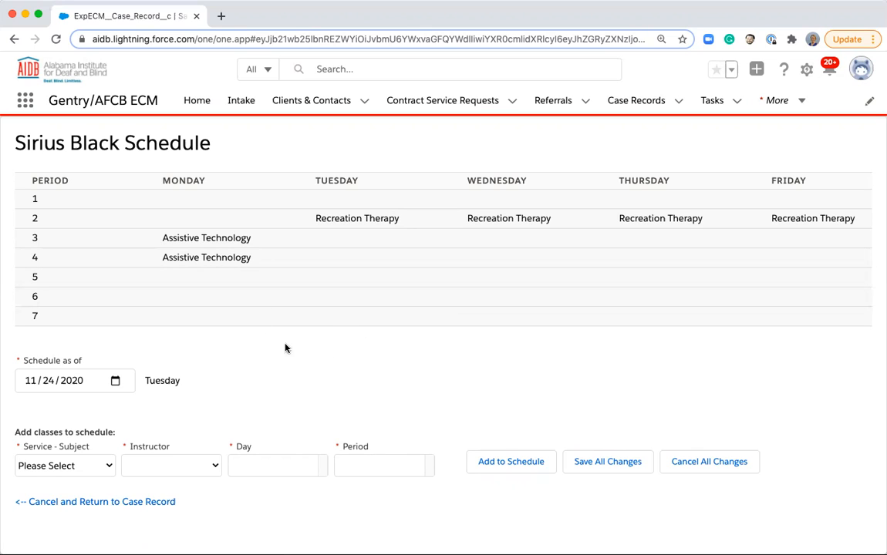
click(122, 502)
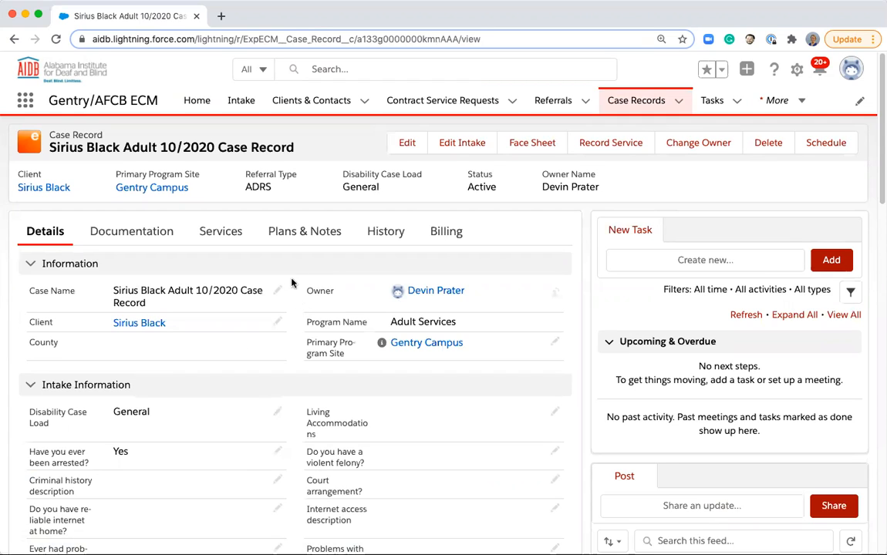
Show the case record's plans and notes, and view the record types available for a new progress note
click(293, 235)
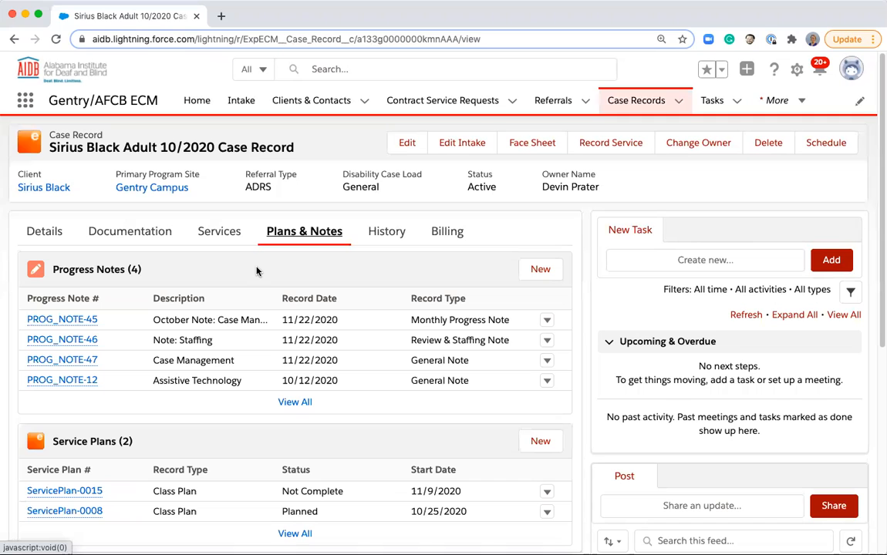
click(536, 269)
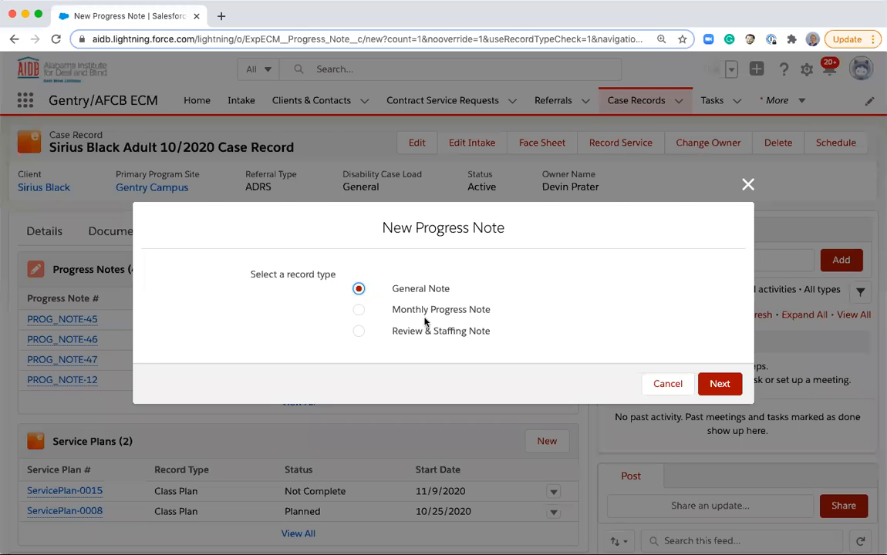
click(749, 185)
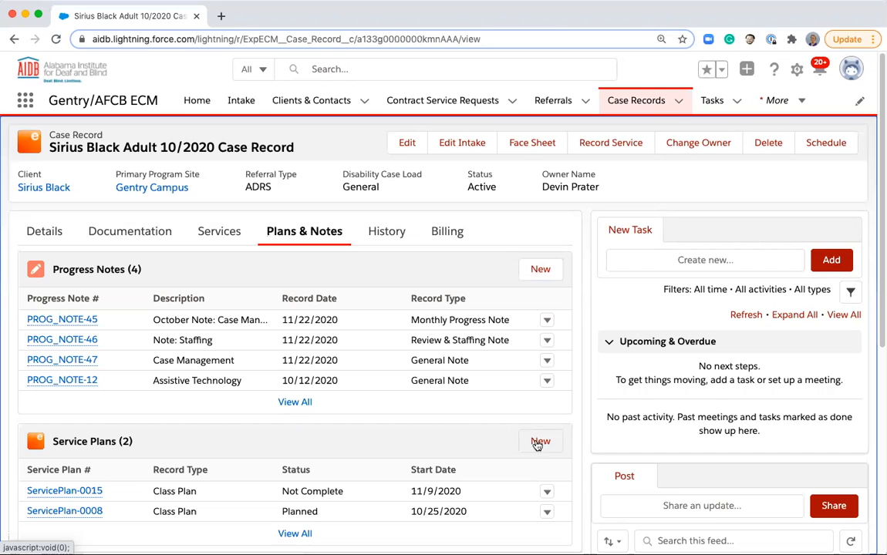
Start a new service plan of type Class Plan for the case record and set its status to In Progress
click(539, 443)
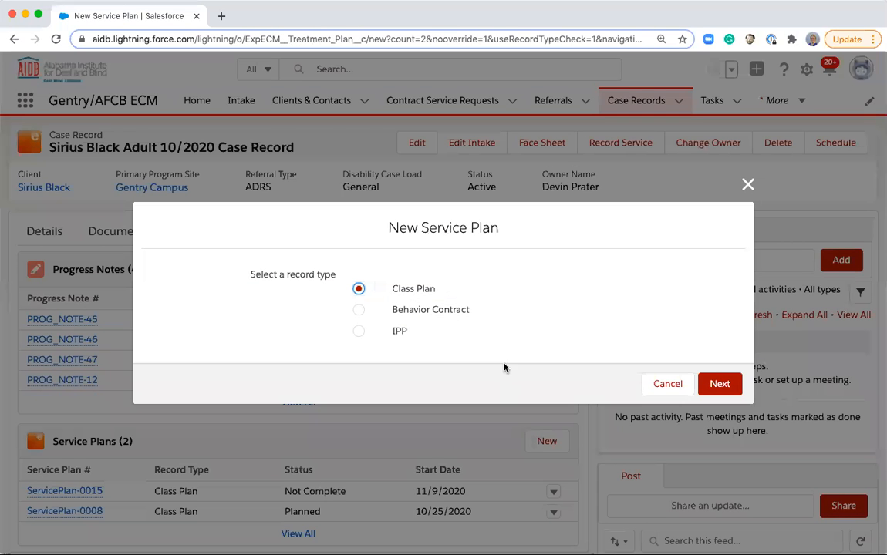
click(716, 385)
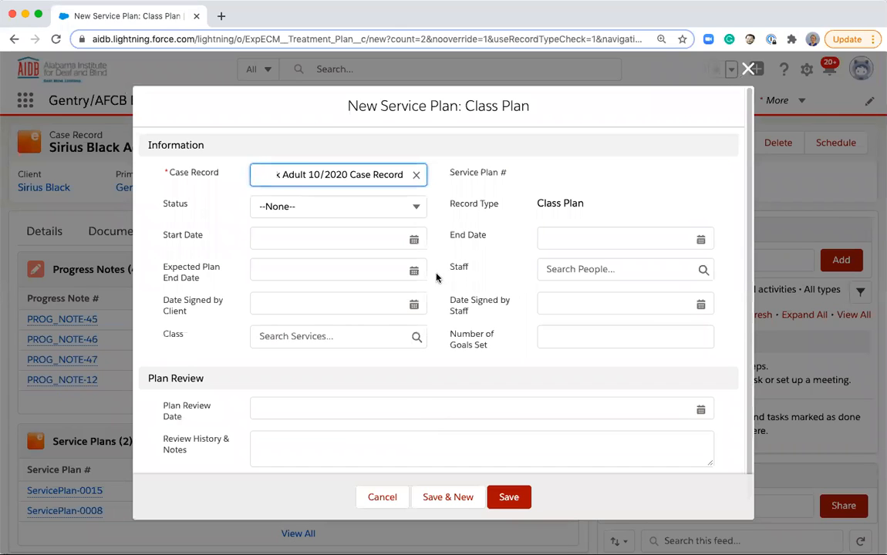
click(318, 202)
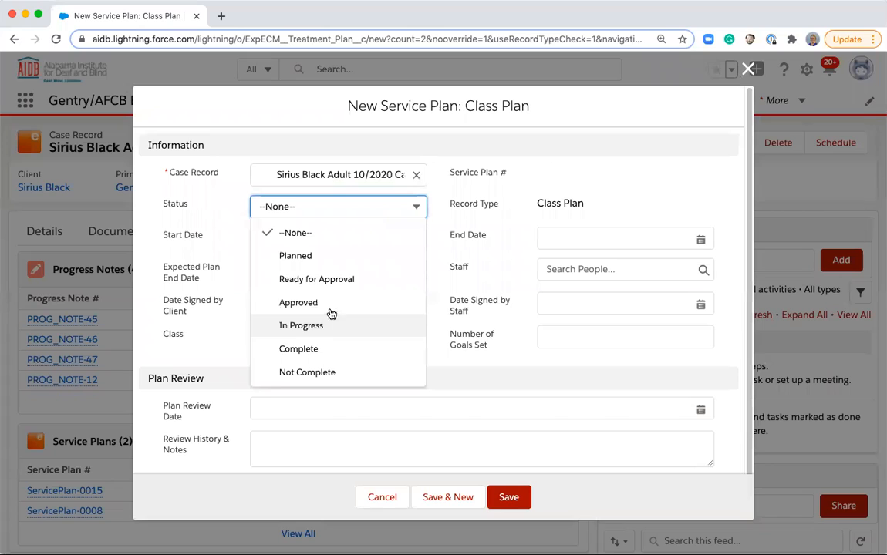
click(330, 332)
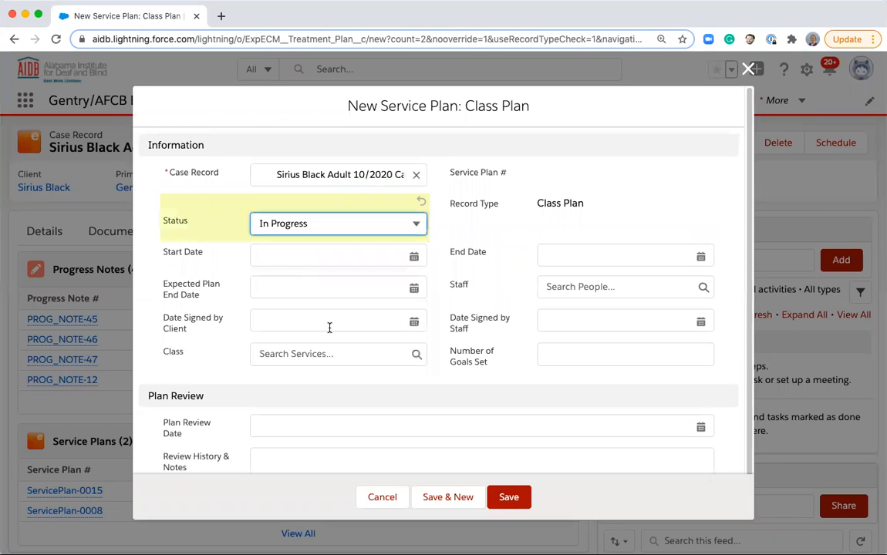
Set the class plan's start date to 11/24/2020 and assign Exponent AIDB Production as staff
click(284, 258)
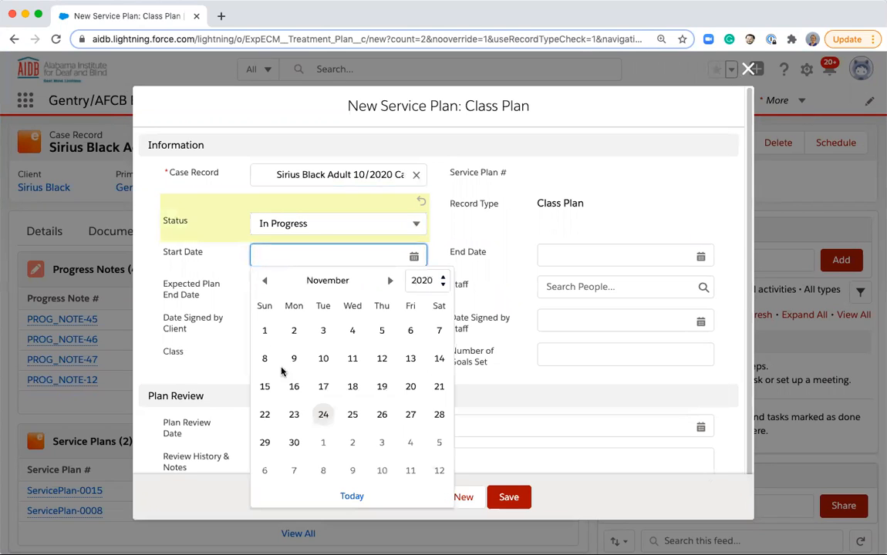
click(323, 413)
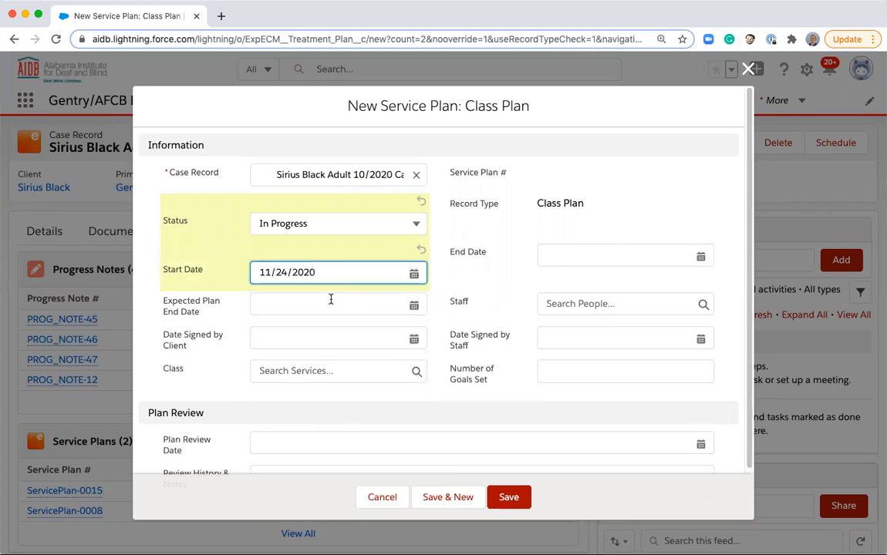
click(571, 303)
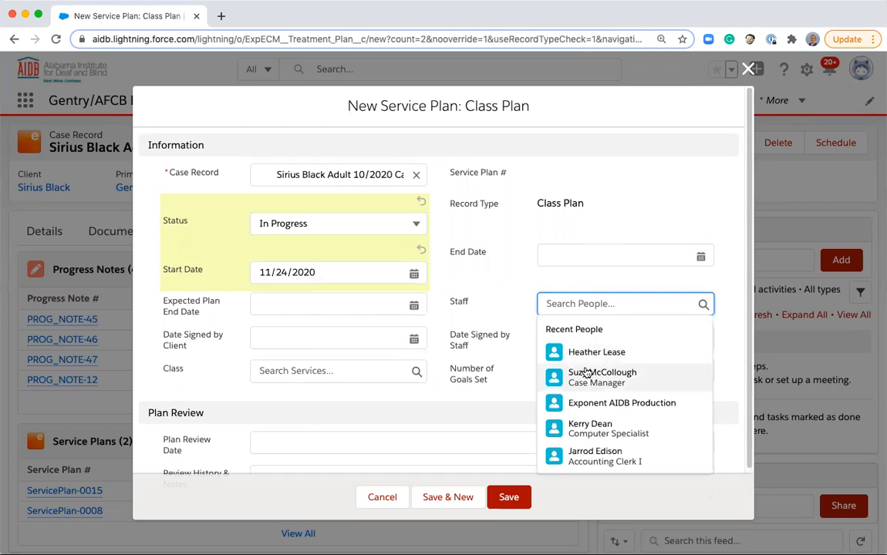
click(586, 403)
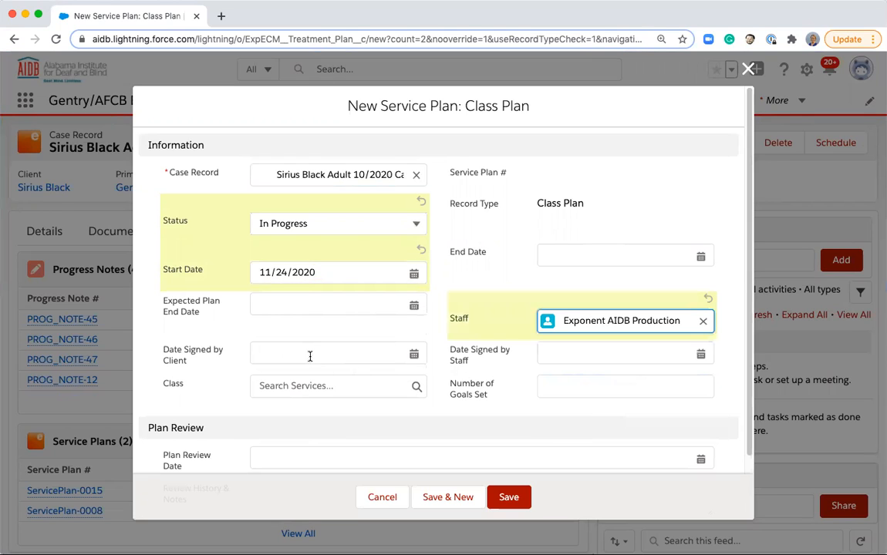
Set the plan's class to Assistive Technology, save the class plan, and open the newly created service plan
scroll(310, 357, down, 2)
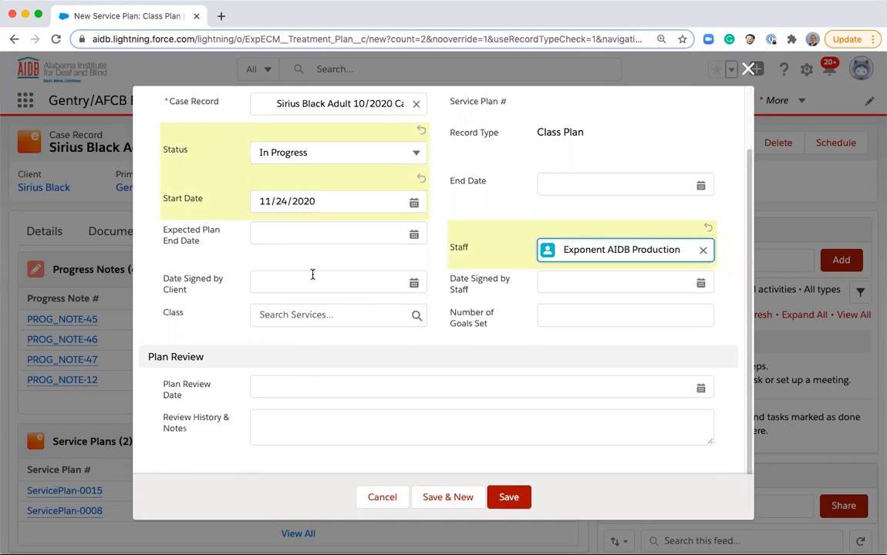
click(324, 317)
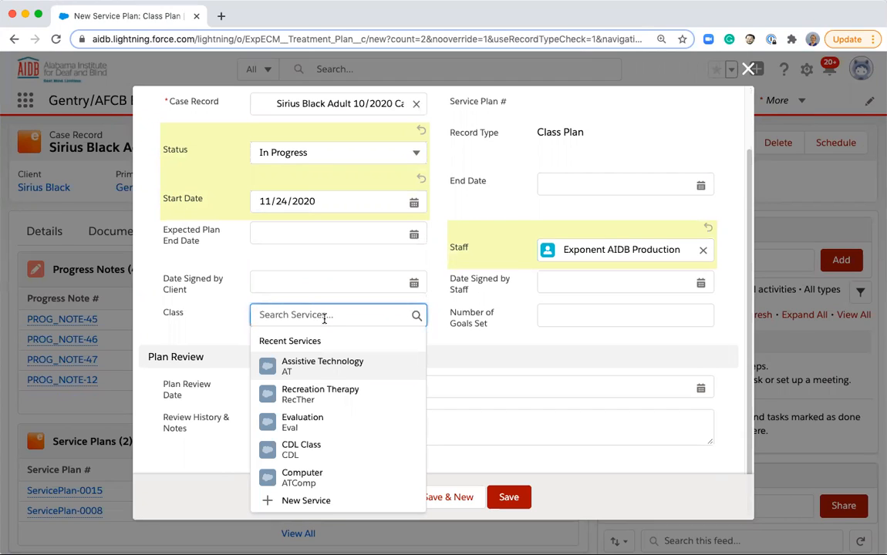
click(337, 375)
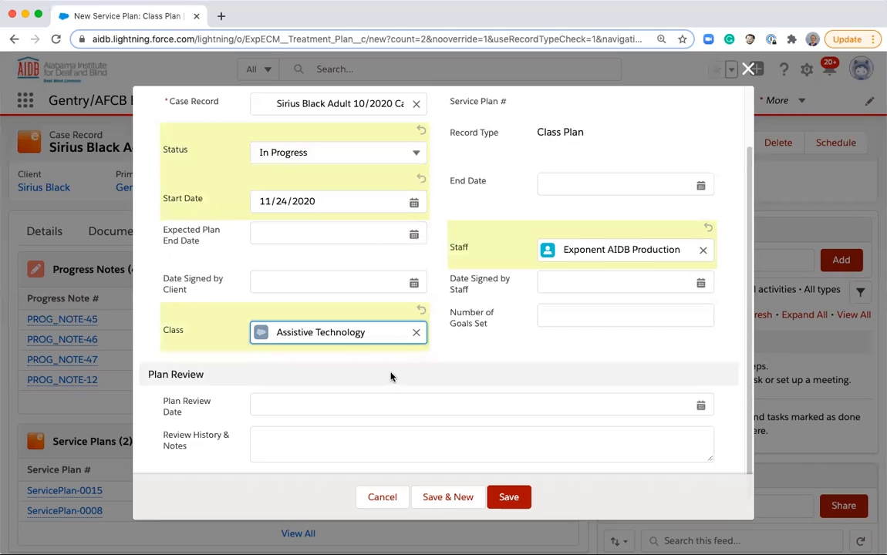
scroll(390, 377, down, 1)
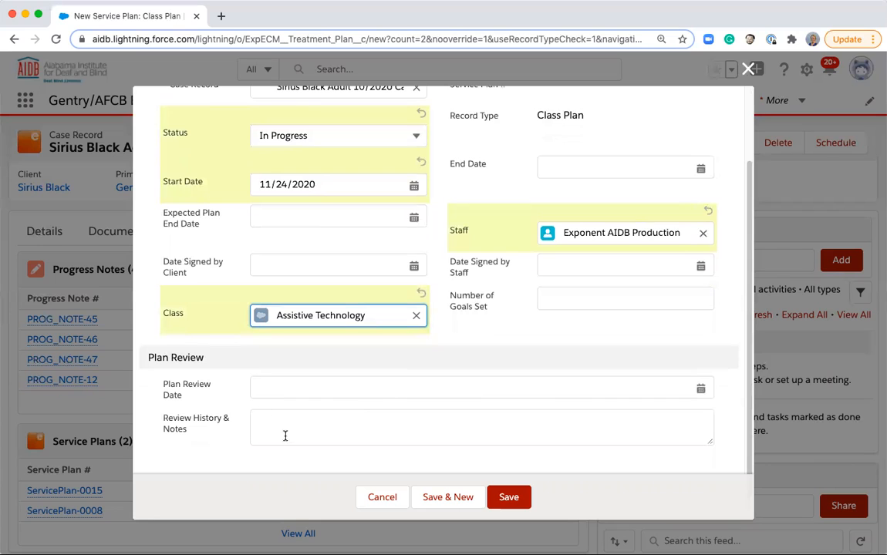
click(509, 497)
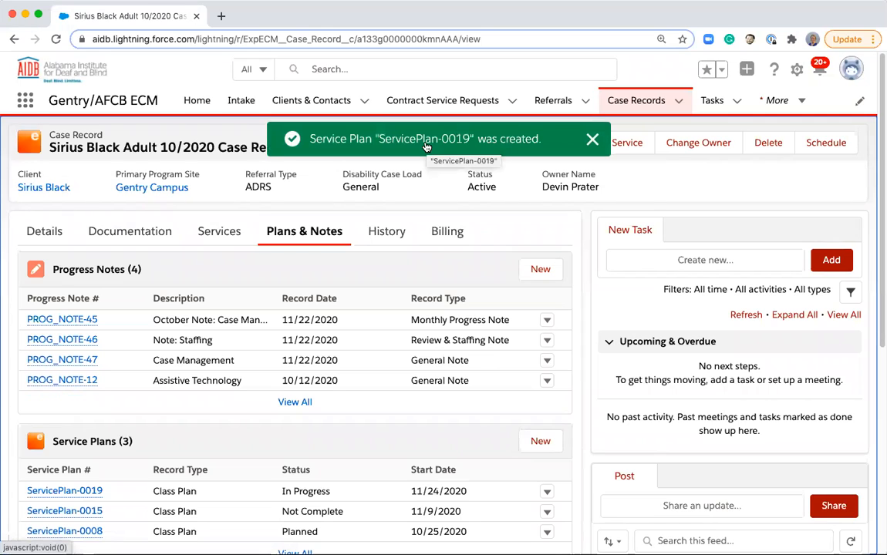
click(427, 139)
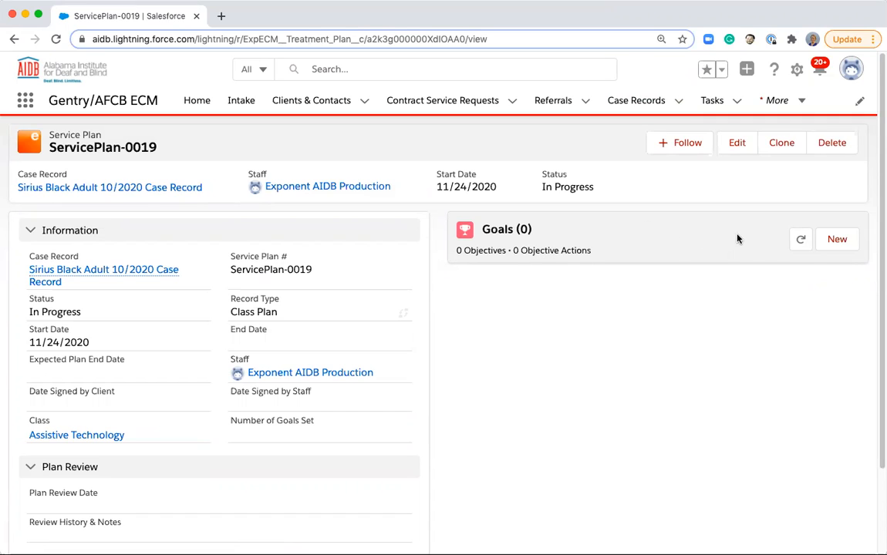
Start a new goal on the service plan with goal area Academic and goal status Set
click(840, 242)
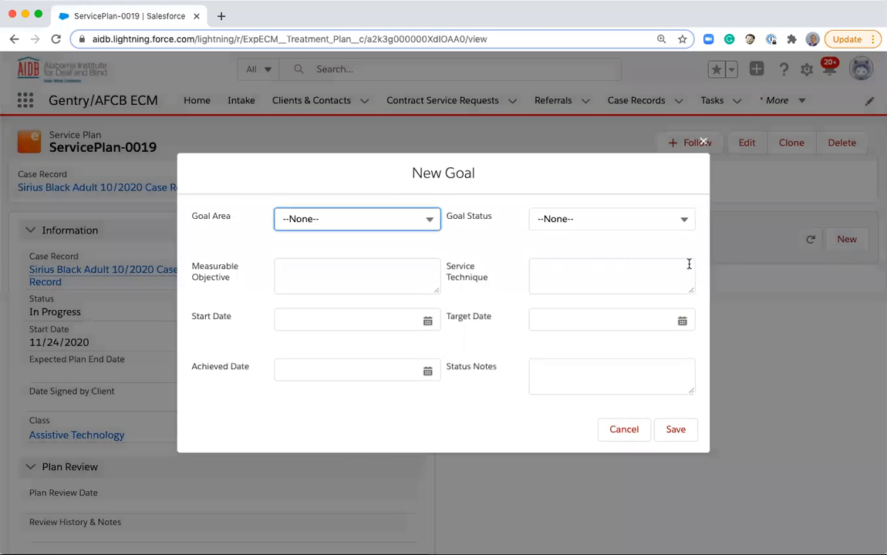
click(358, 221)
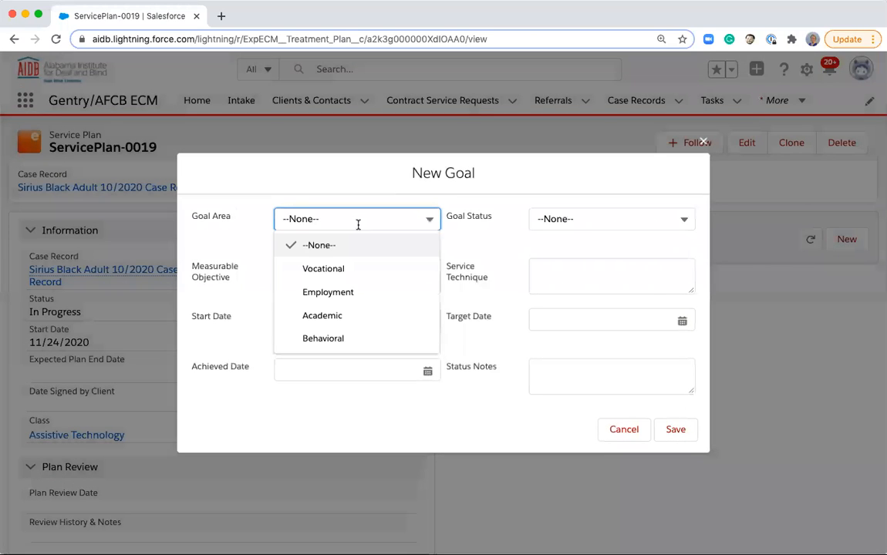
click(367, 324)
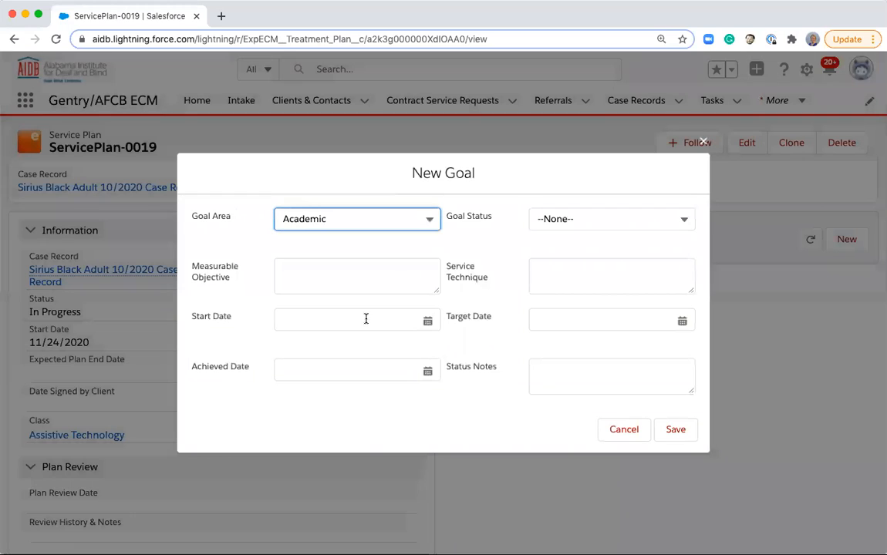
click(569, 216)
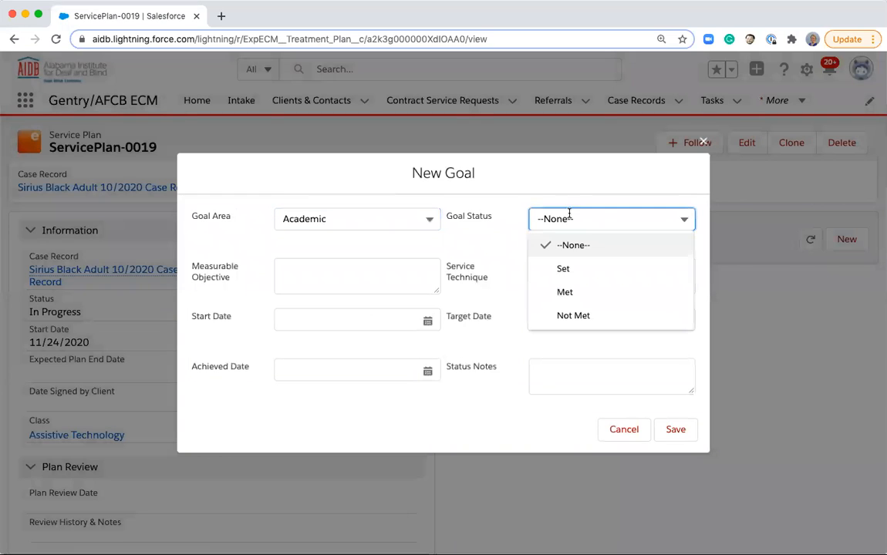
click(570, 270)
click(381, 283)
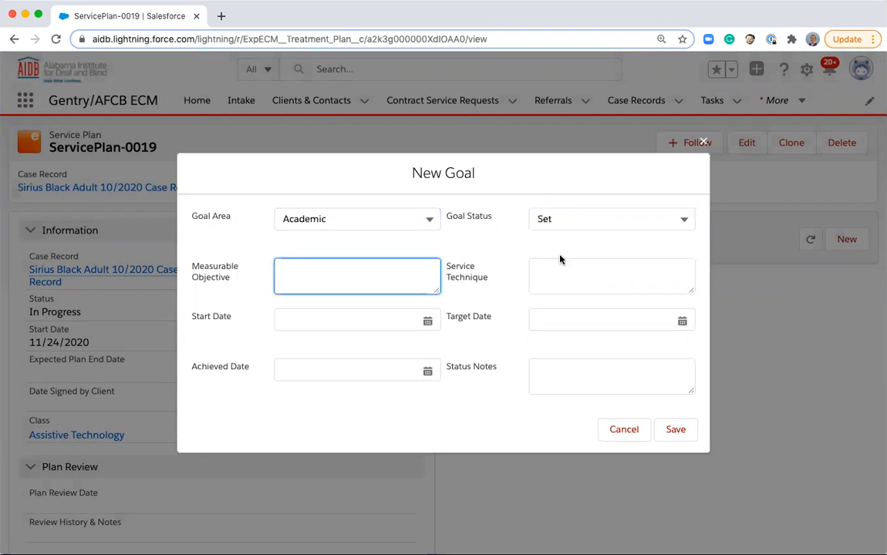
click(551, 275)
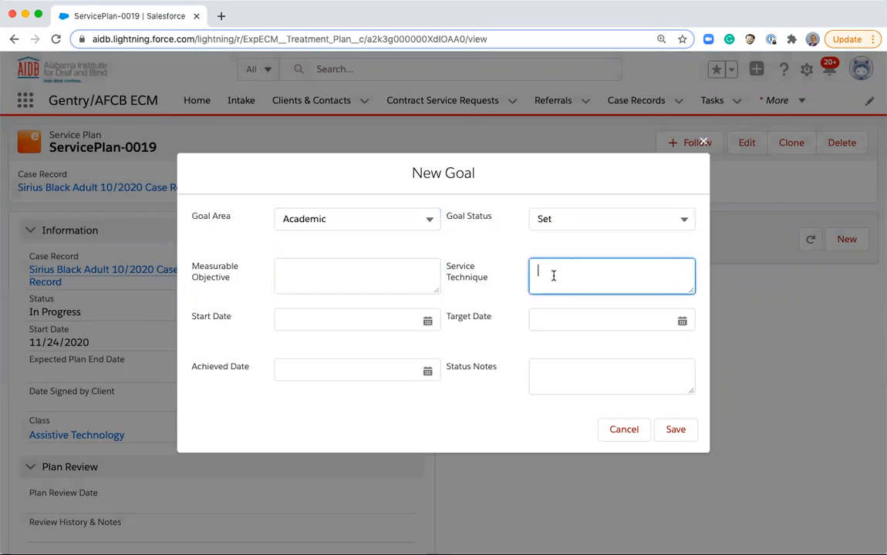
Set the goal's start date to Nov 24, 2020 and target date to Dec 1, 2020, and save the goal
click(335, 325)
click(345, 217)
click(583, 318)
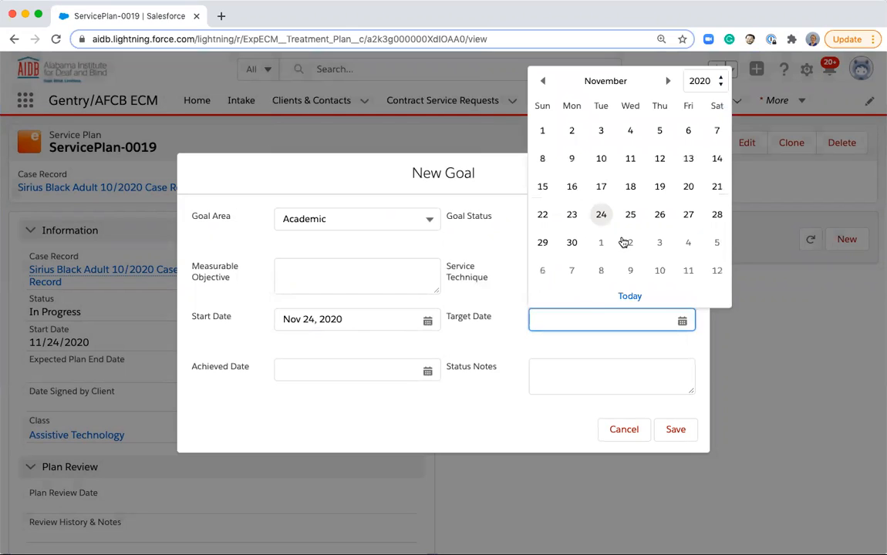
click(601, 243)
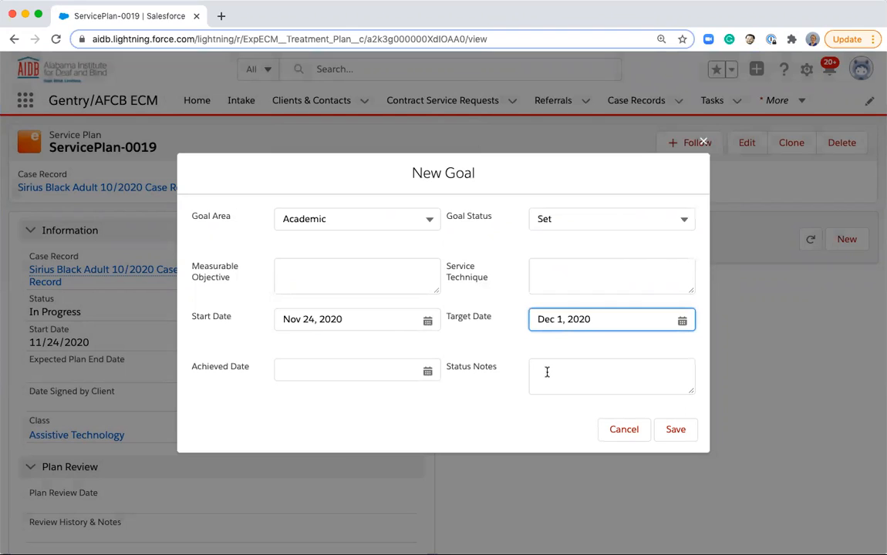
click(676, 432)
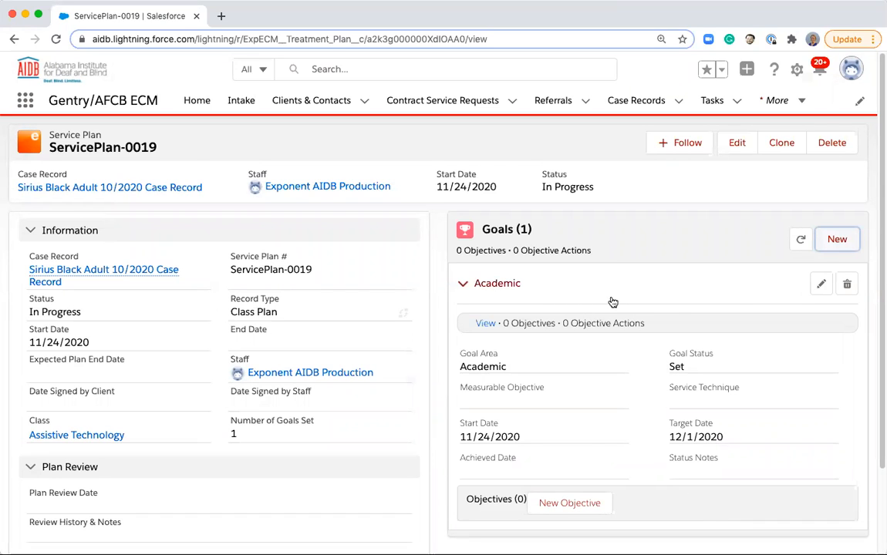
click(822, 288)
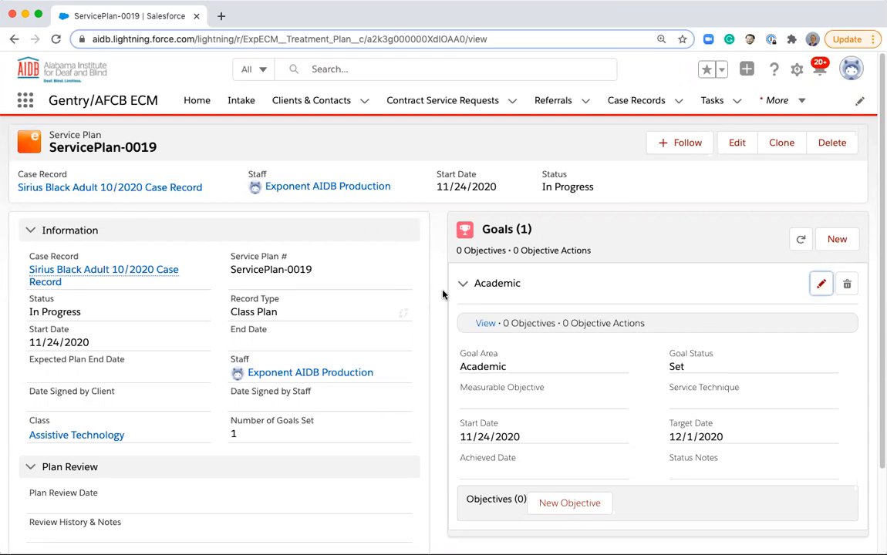
click(737, 144)
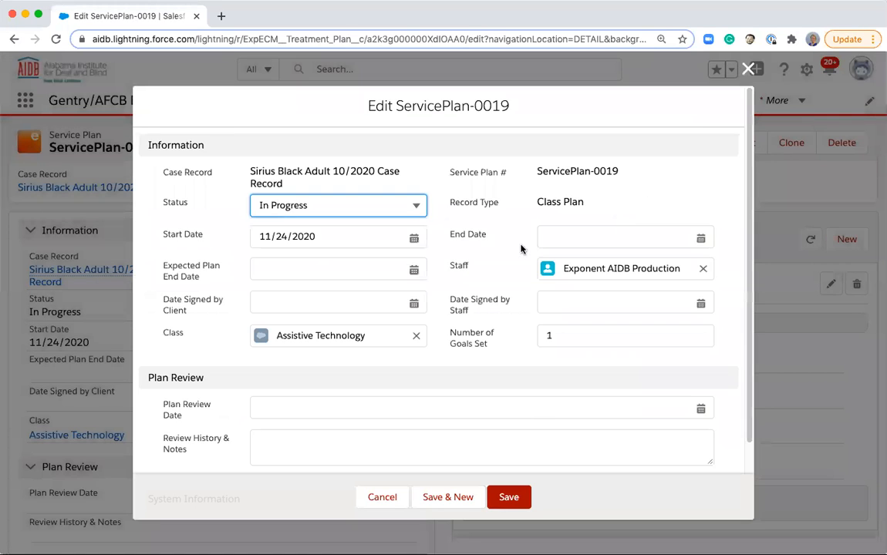
click(352, 205)
click(353, 349)
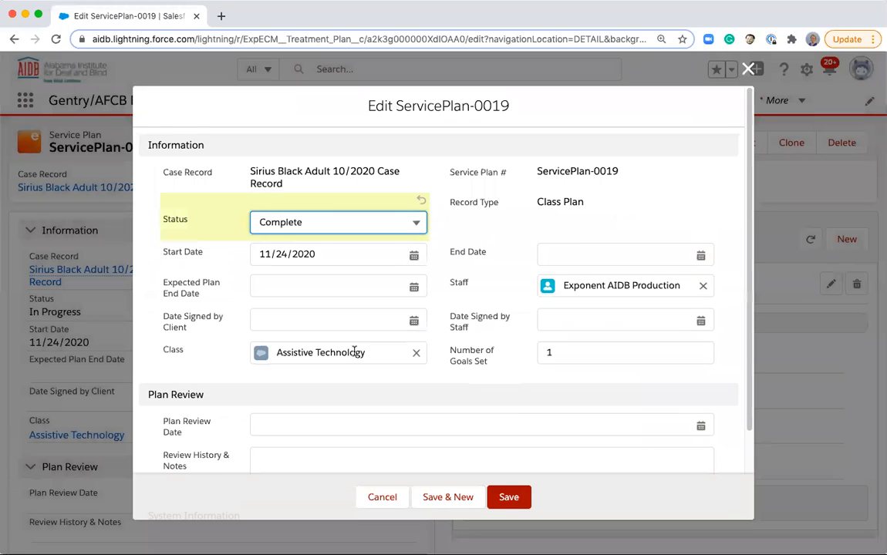
click(376, 498)
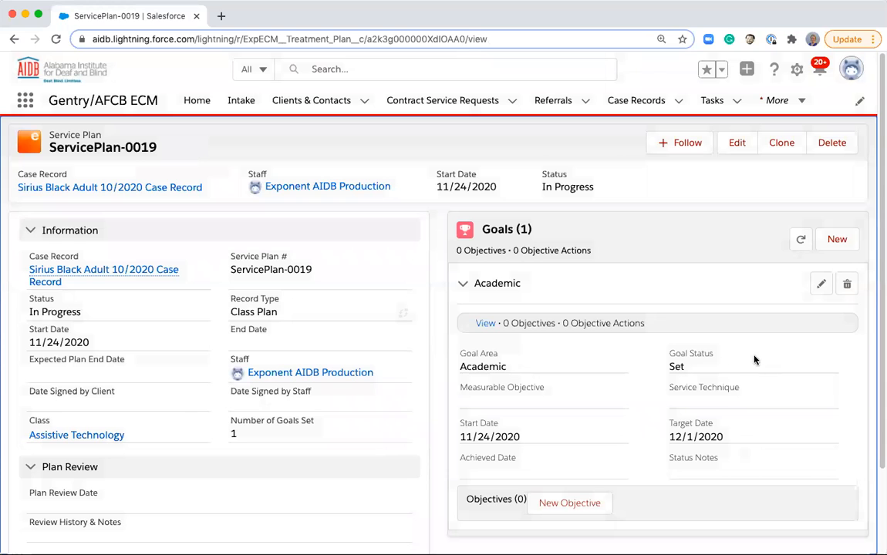
View the status options available when editing the Academic goal, and close the goal without saving
click(816, 289)
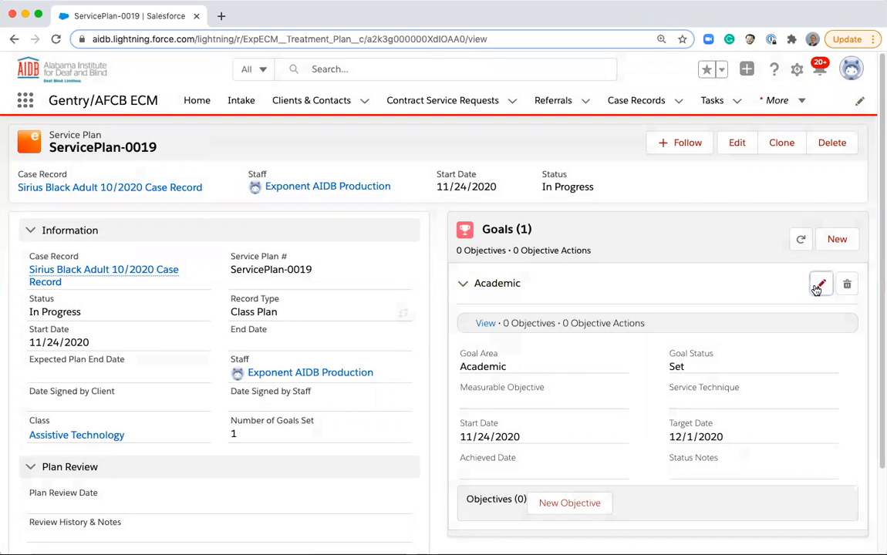
click(611, 219)
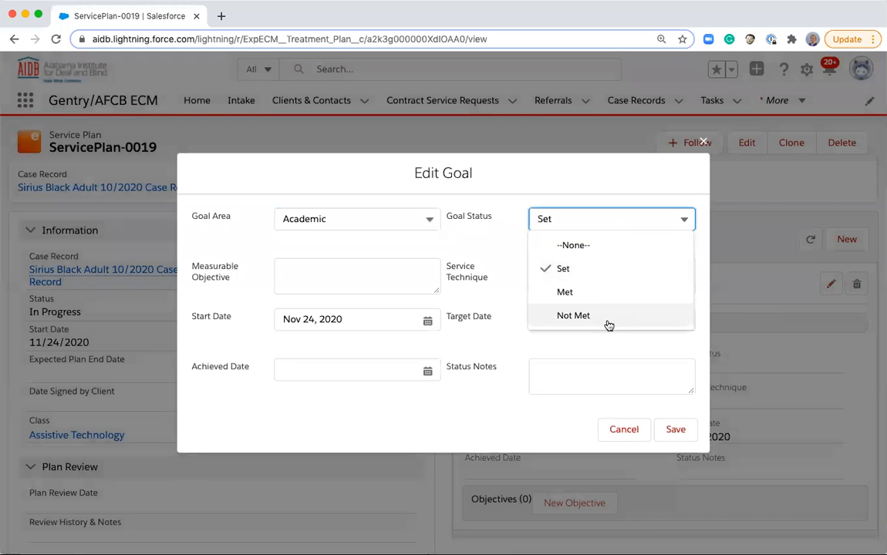
click(621, 430)
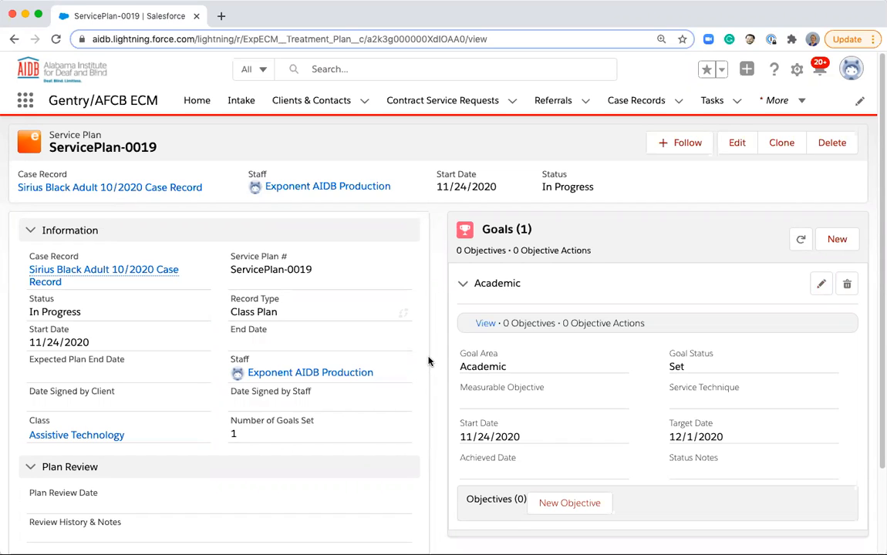
Return to the client's case record and start a new progress note of type Monthly Progress Note from its plans and notes
click(130, 273)
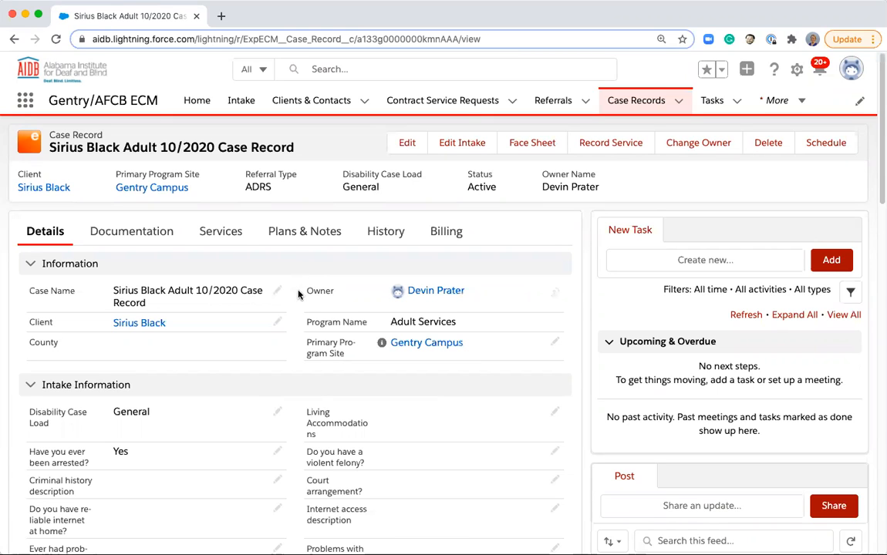
click(301, 239)
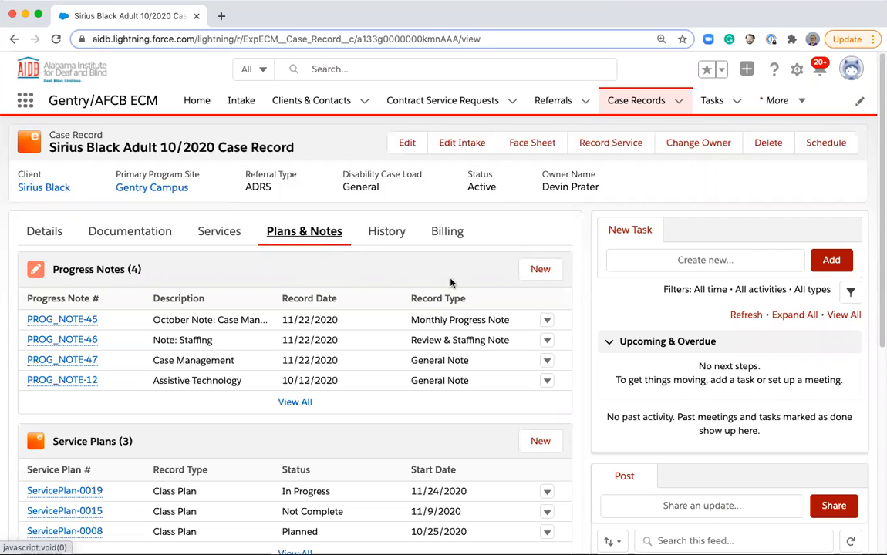
click(537, 274)
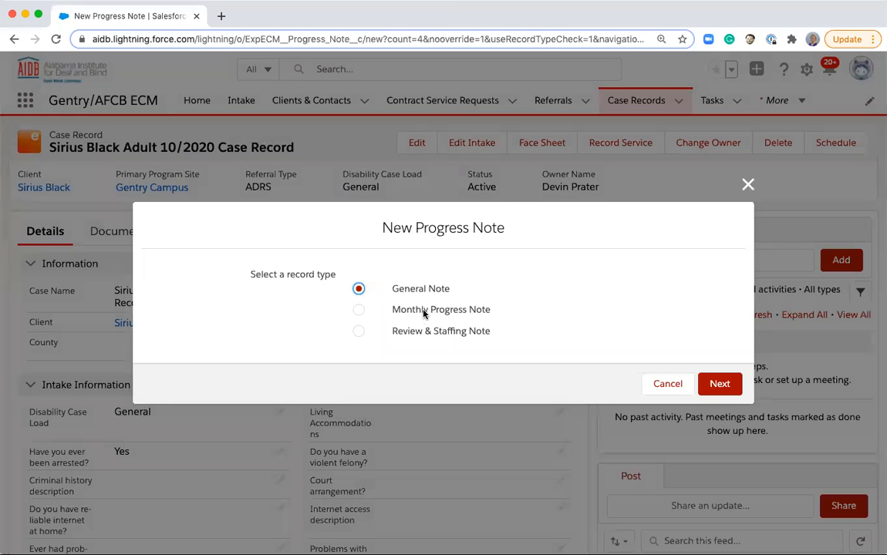
click(423, 312)
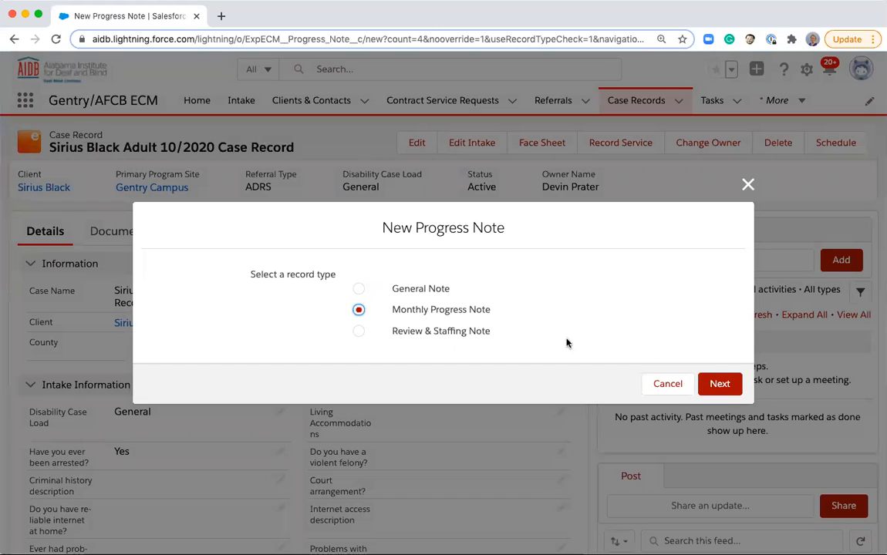
click(723, 388)
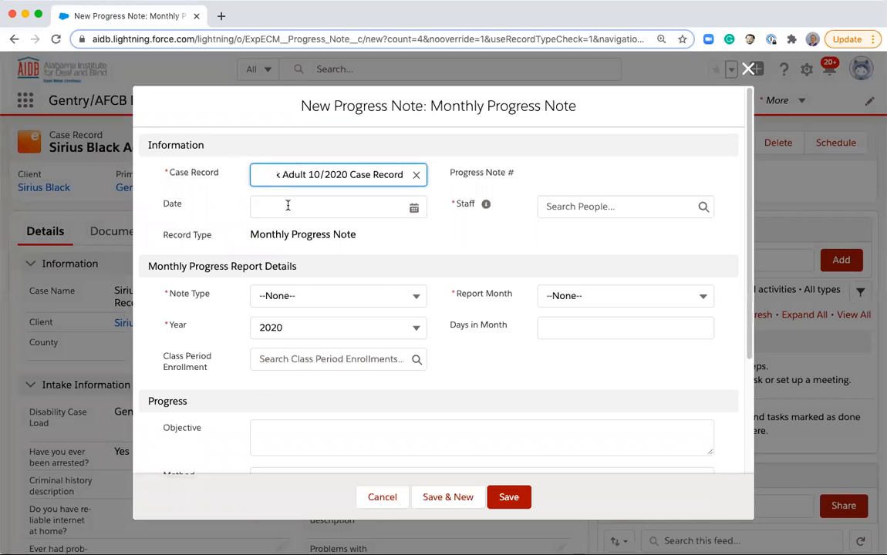
Set the progress note's date to 11/24/2020 and assign Exponent AIDB Production as staff
click(285, 204)
click(323, 365)
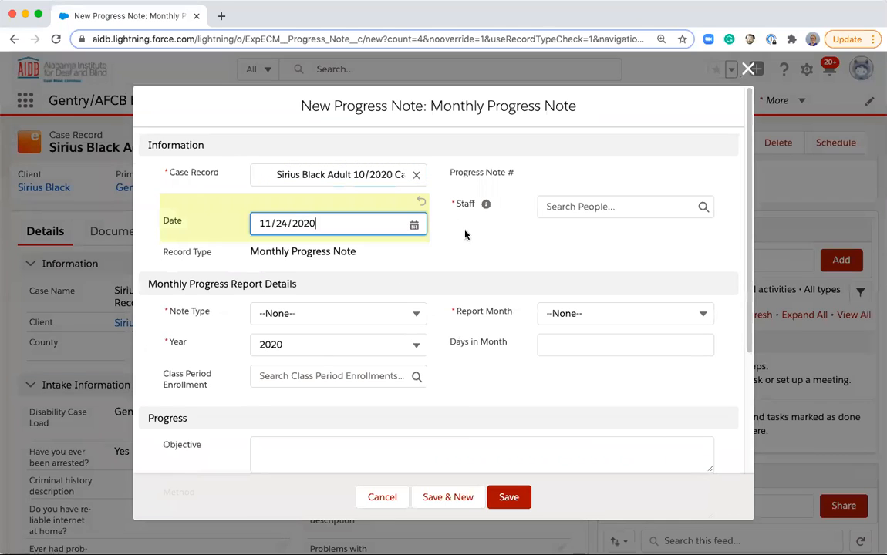
click(588, 206)
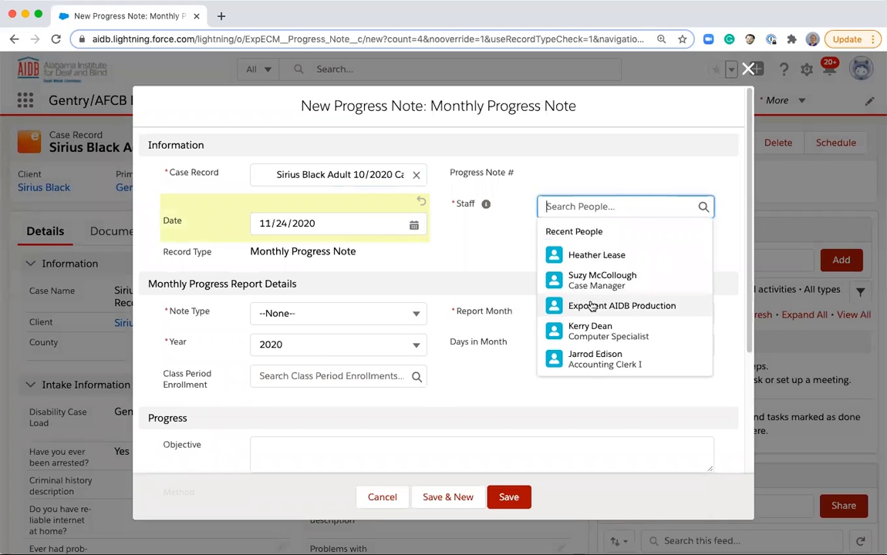
click(594, 305)
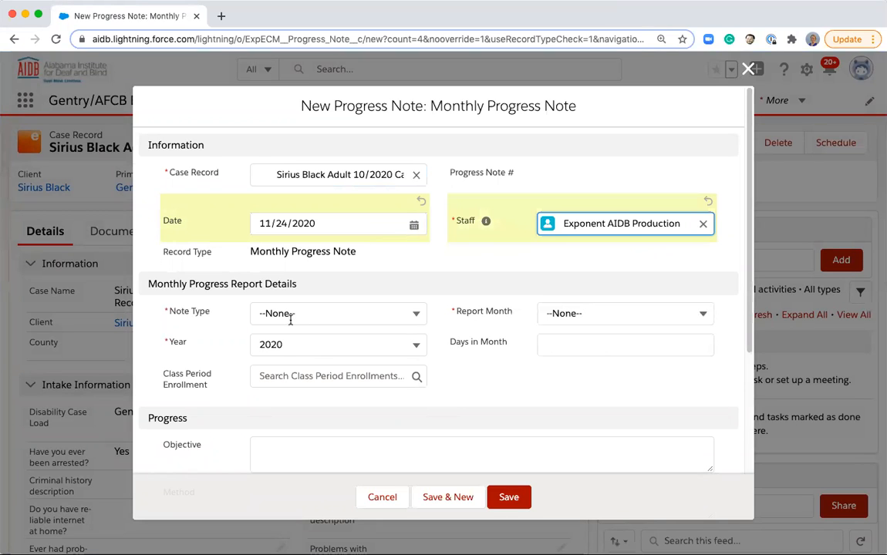
Set the monthly progress note's note type to Class Note and its report month to October
scroll(290, 320, down, 1)
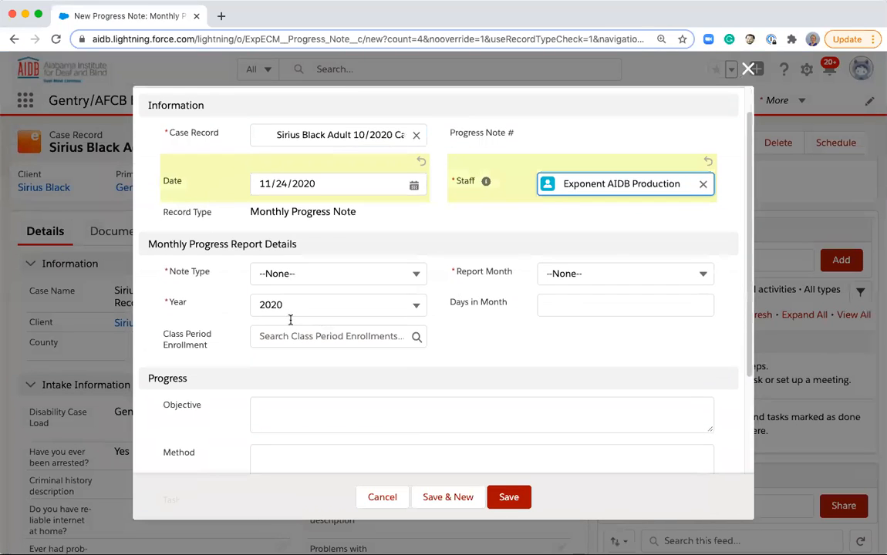
click(278, 274)
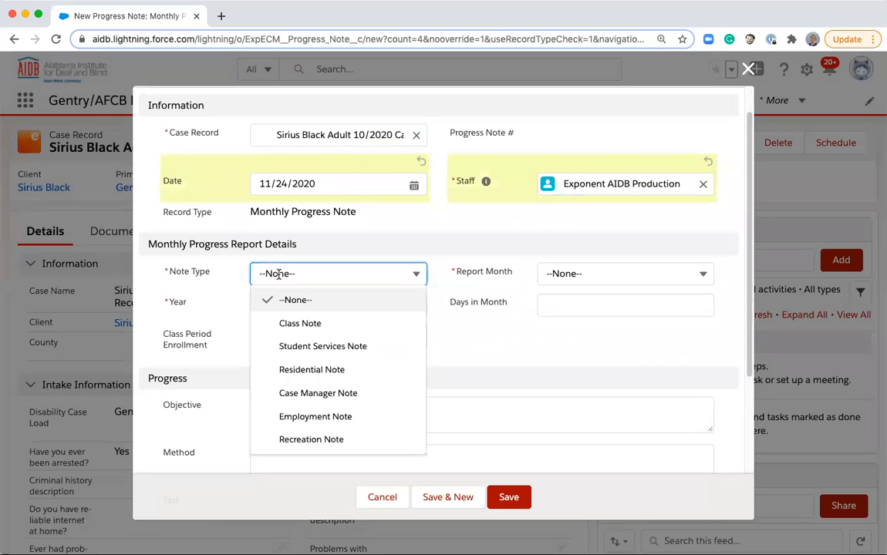
click(290, 323)
click(581, 276)
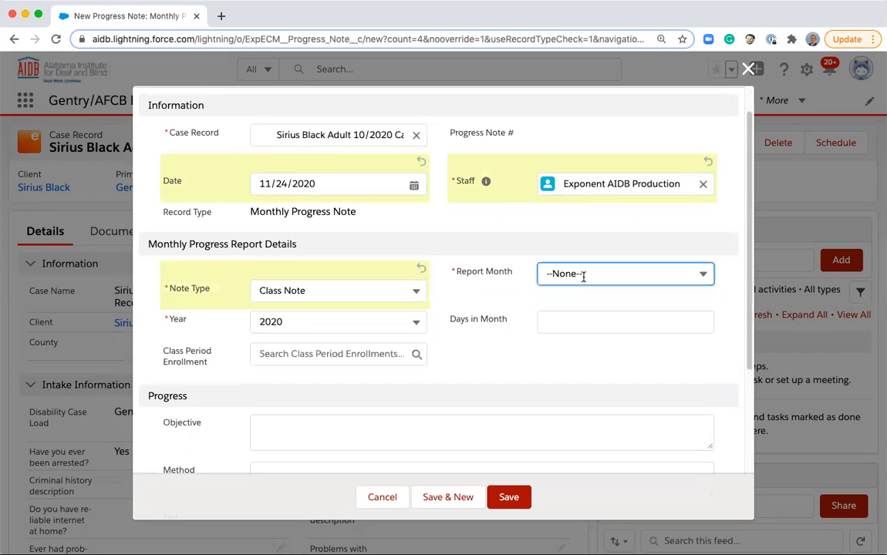
scroll(596, 409, down, 2)
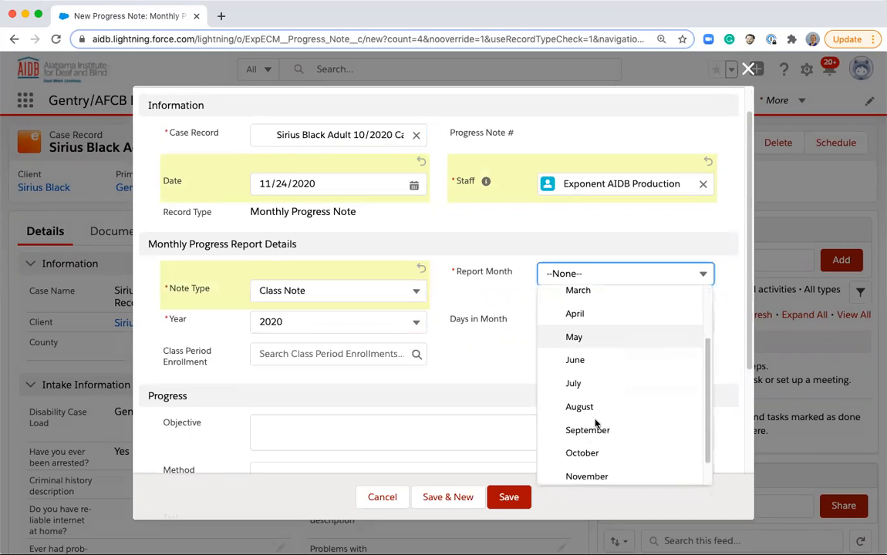
click(596, 453)
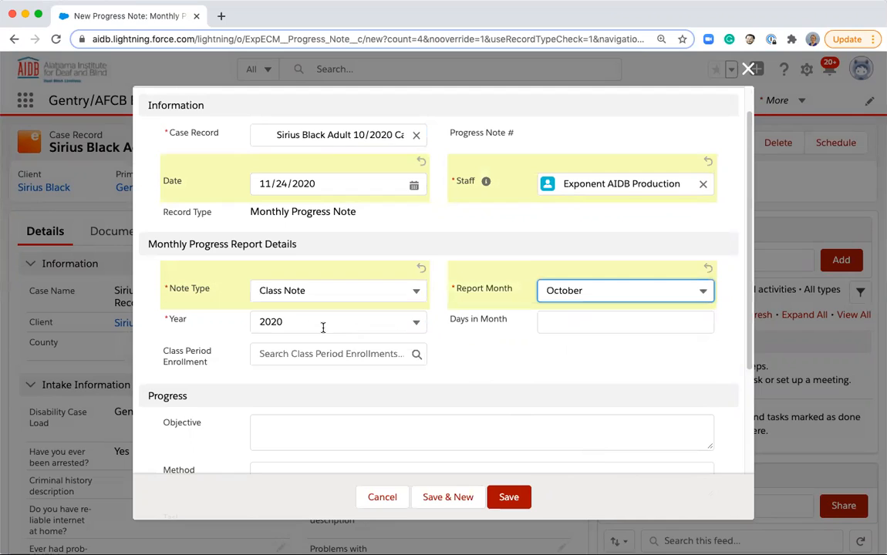
Link the monthly progress note to the Assistive Technology class period enrollment ENR-00122
click(273, 353)
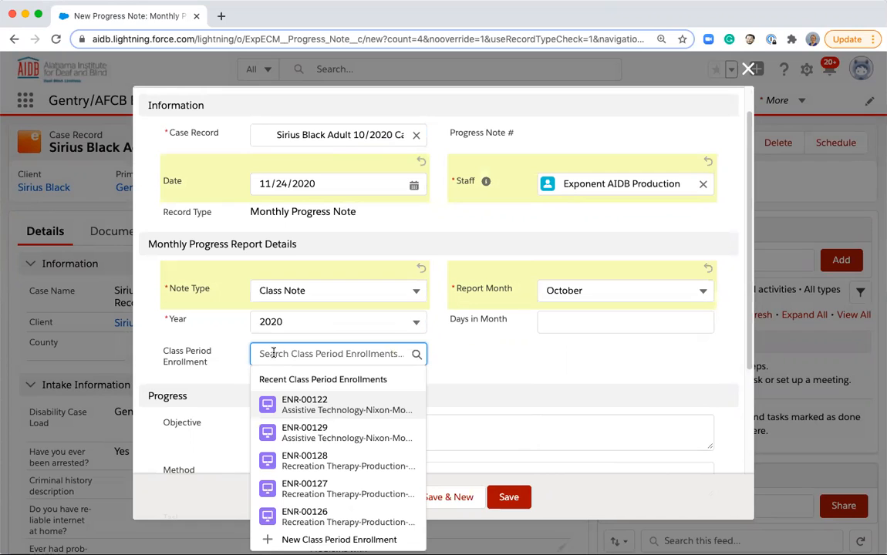
text(ENR)
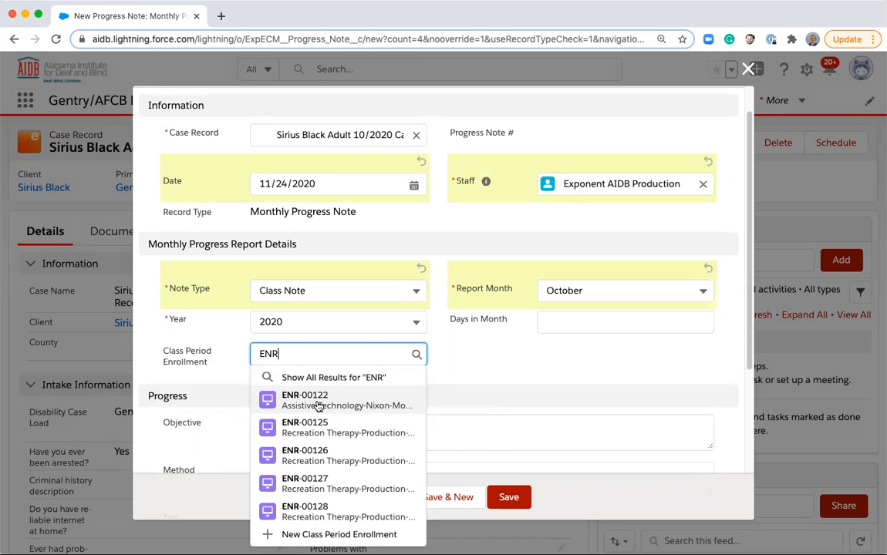
click(318, 402)
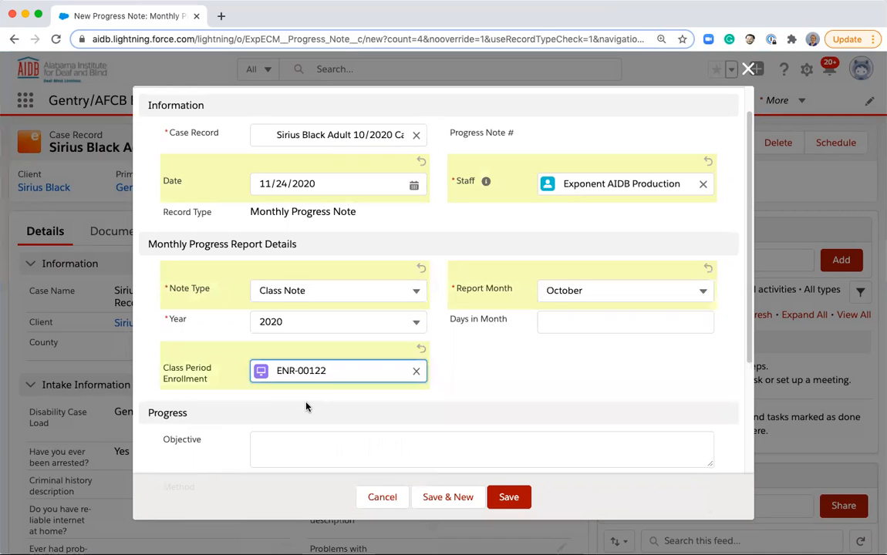
Review the note's progress fields from Objective through Support Note, leave them blank, and save the monthly progress note
scroll(308, 405, down, 2)
scroll(308, 405, down, 2)
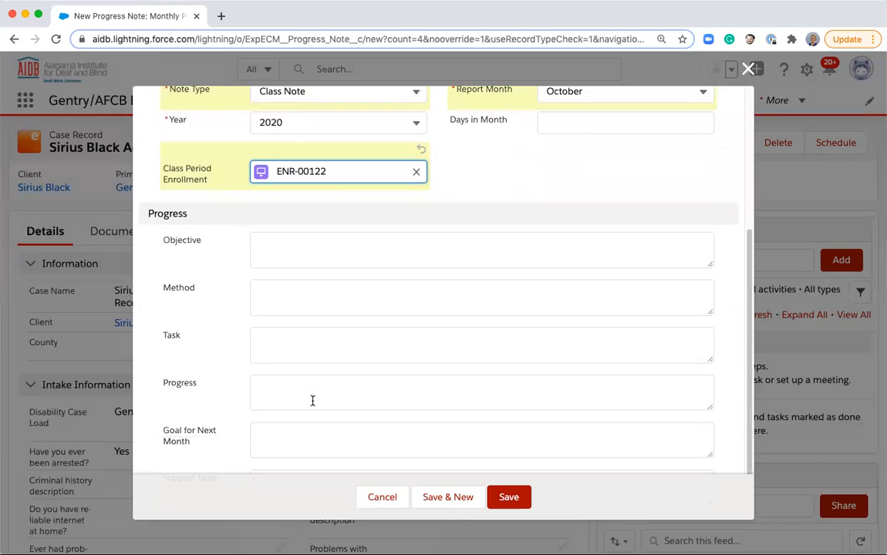
click(265, 247)
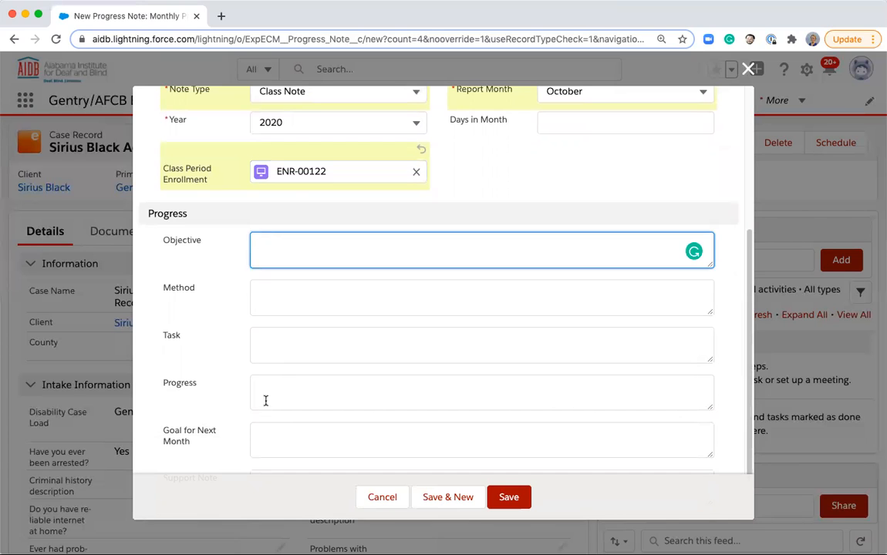
scroll(264, 397, down, 2)
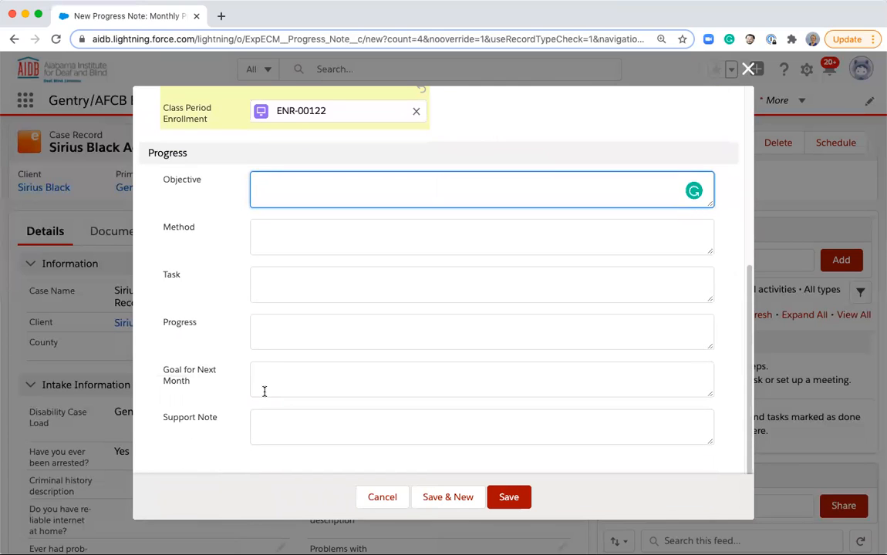
click(260, 379)
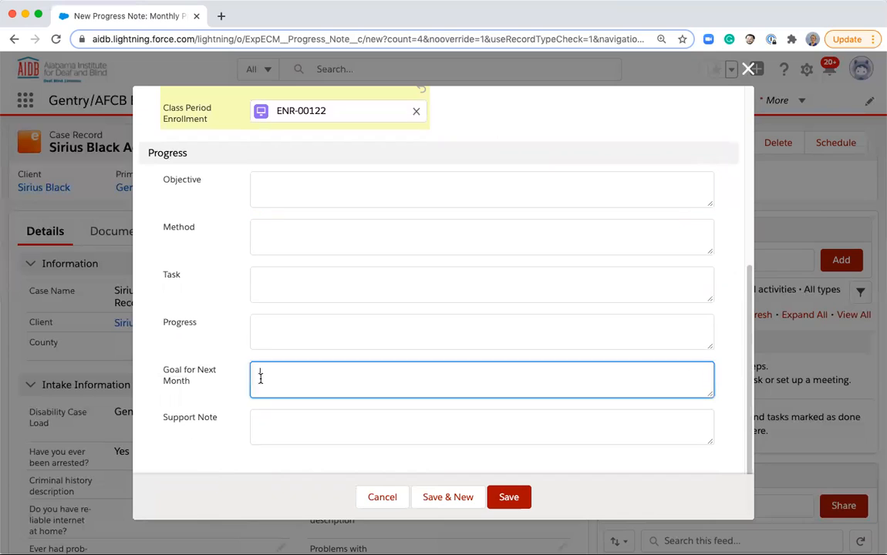
click(264, 428)
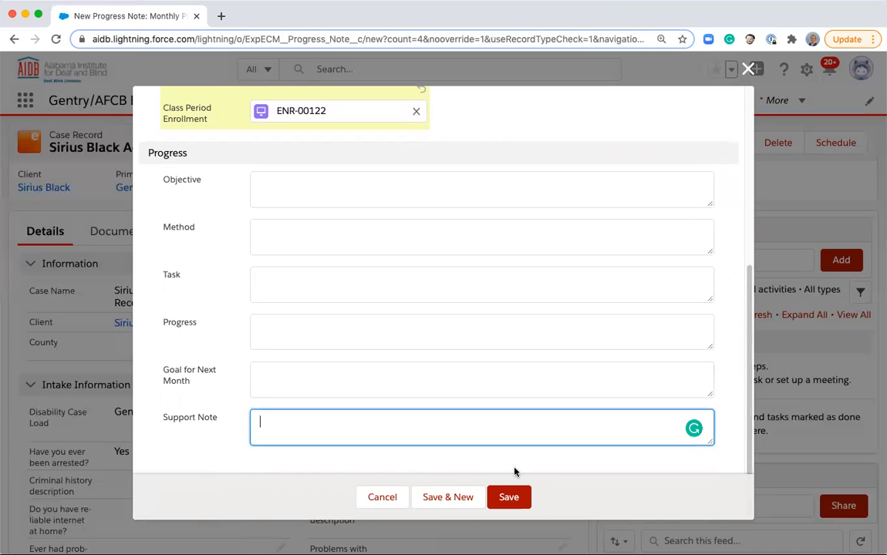
click(520, 498)
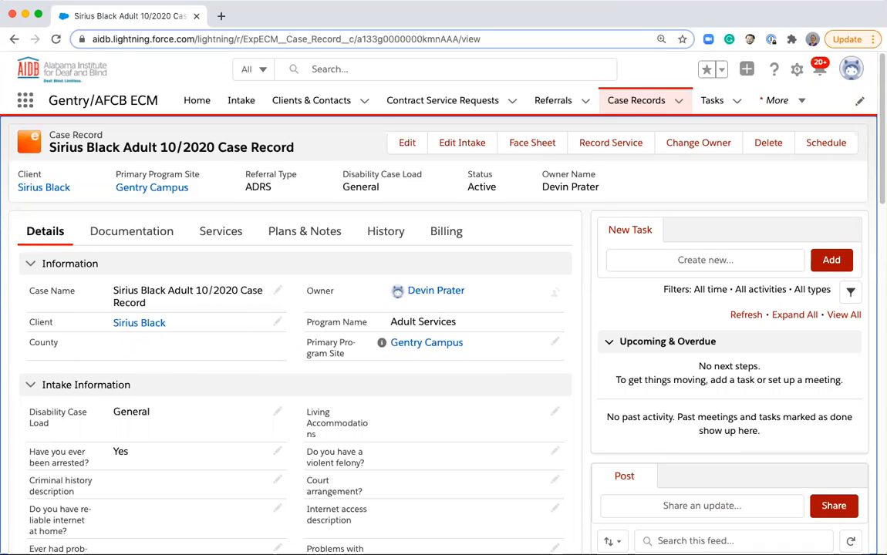
Start a new progress note of type Review & Staffing Note from the case record's plans and notes
click(309, 236)
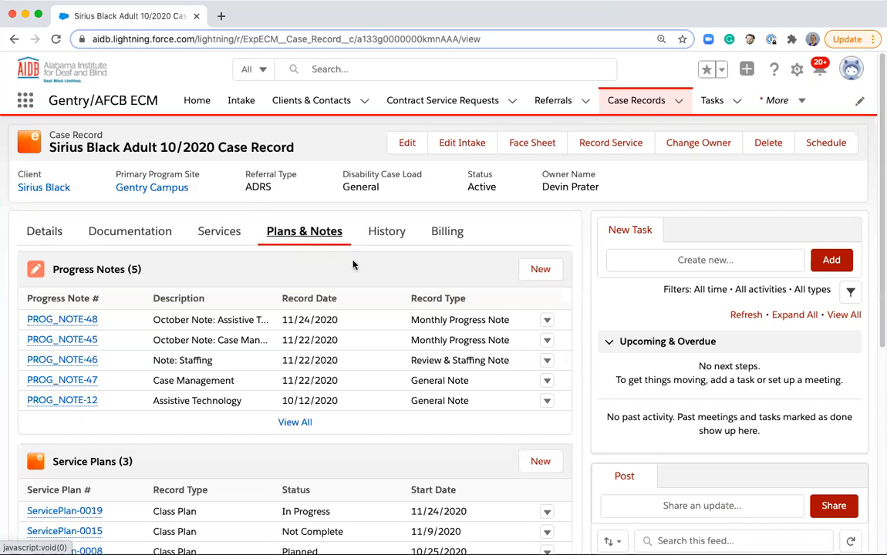
click(535, 272)
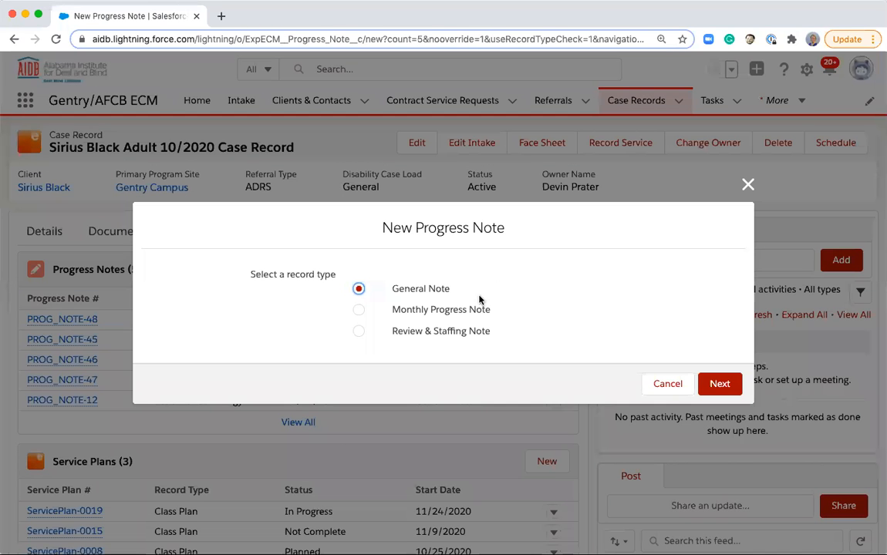
click(430, 333)
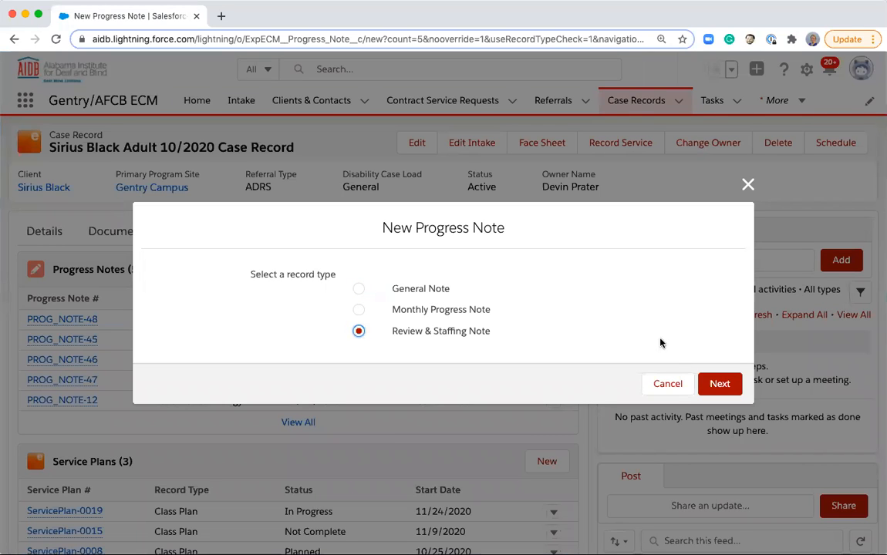
click(720, 383)
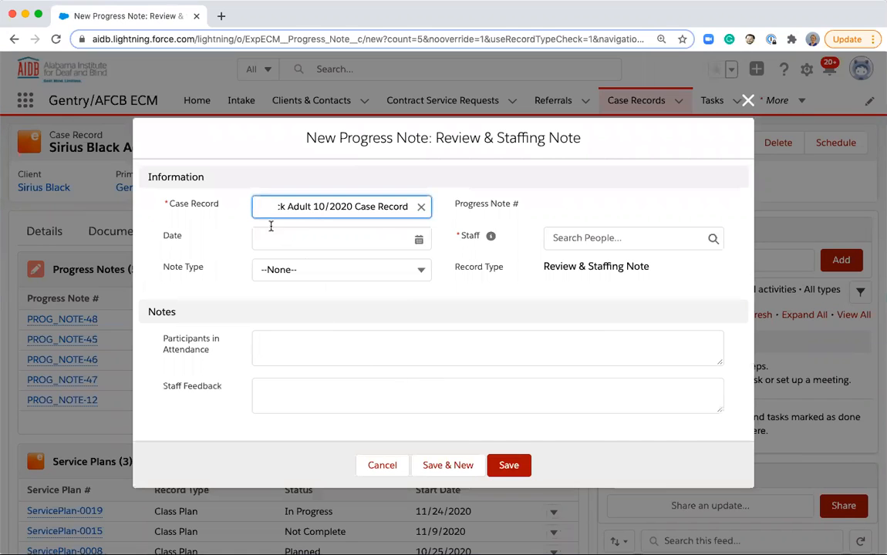
Date the Review & Staffing Note 11/24/2020 and assign Exponent AIDB Production as its staff
click(289, 239)
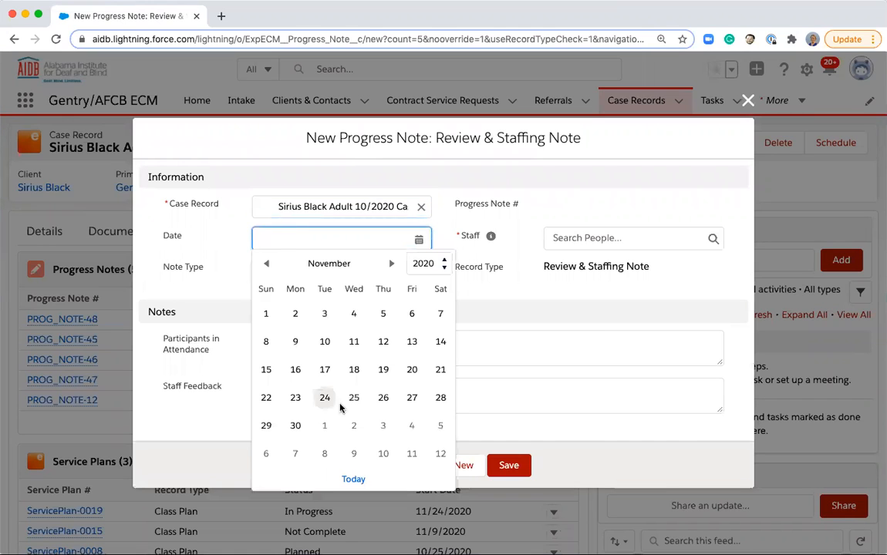
click(327, 398)
click(559, 230)
click(587, 330)
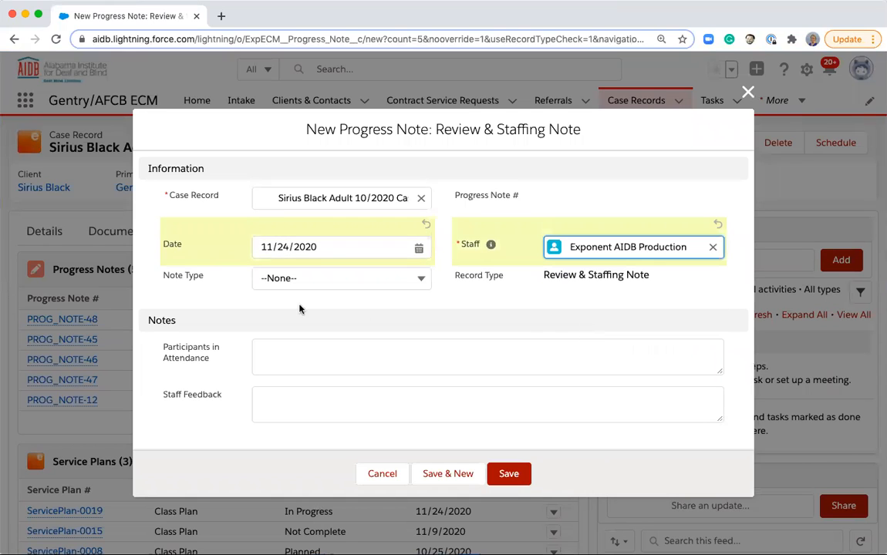
Set the note type to Staffing and save the note with participants and staff feedback left blank
click(292, 278)
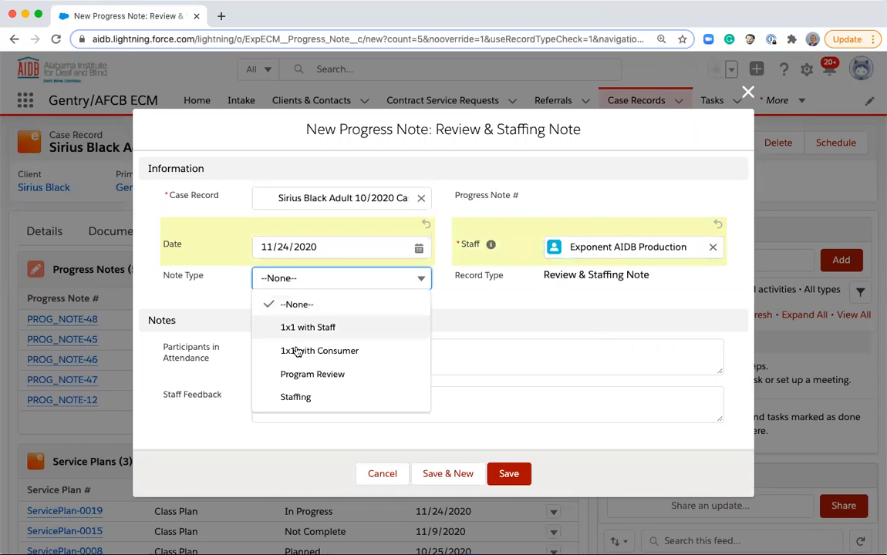
click(295, 396)
click(298, 370)
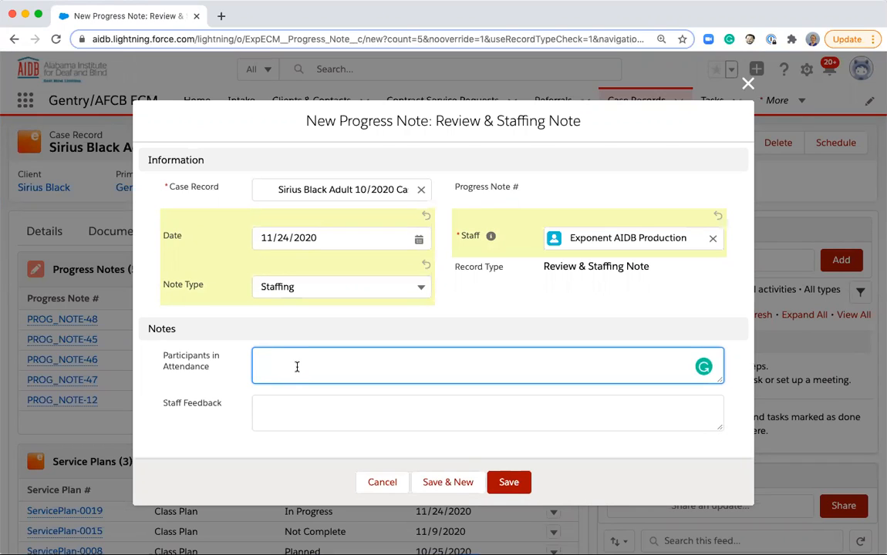
click(299, 425)
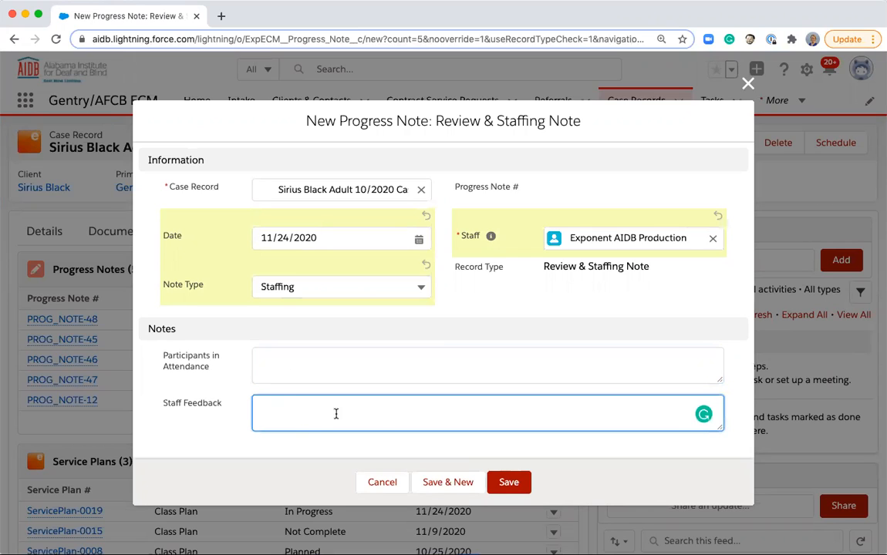
click(513, 481)
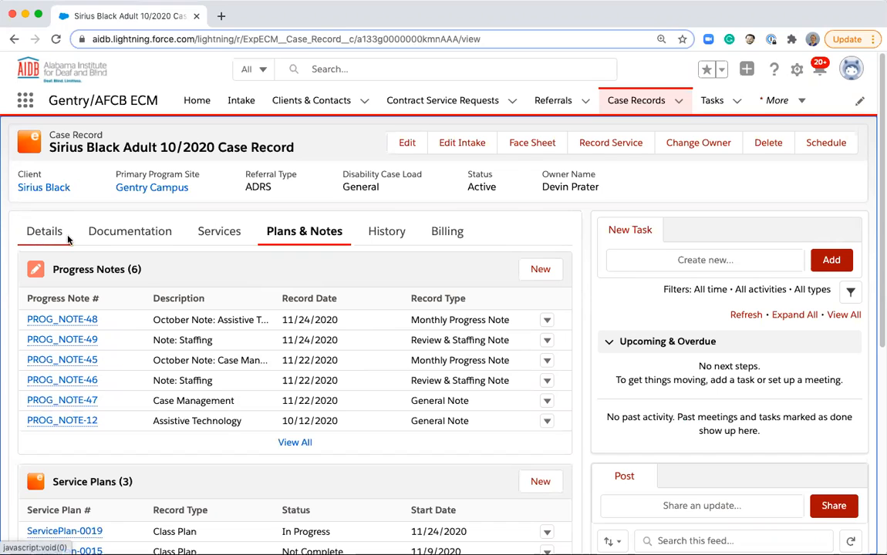
Start a new milestone of type Diploma from the case record's documentation
click(112, 236)
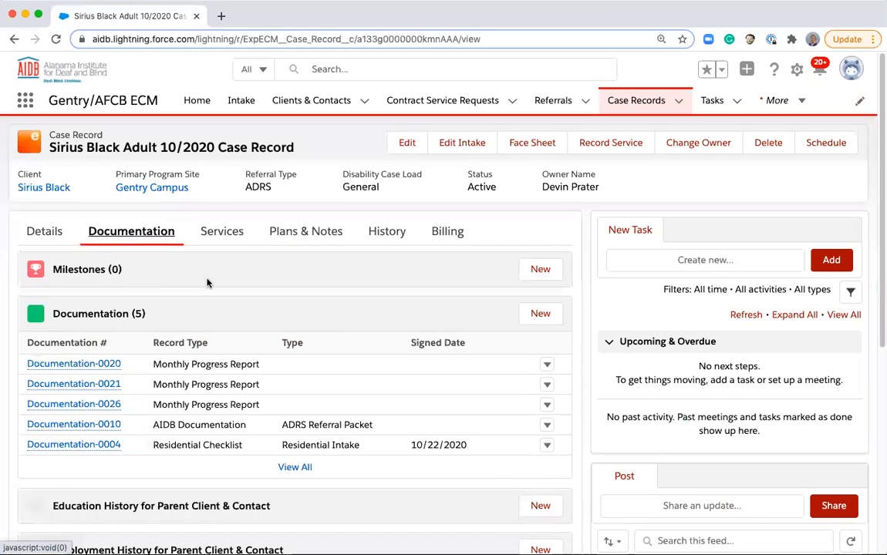
click(541, 270)
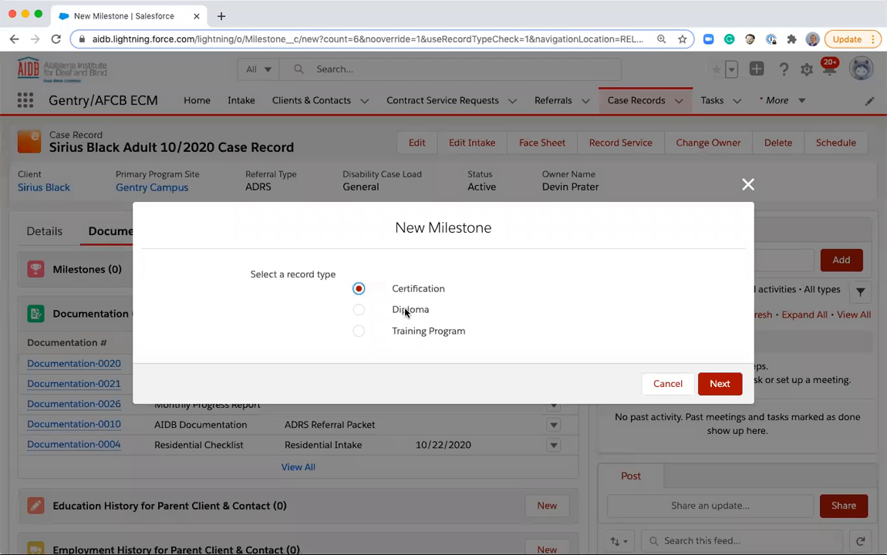
click(408, 310)
click(404, 334)
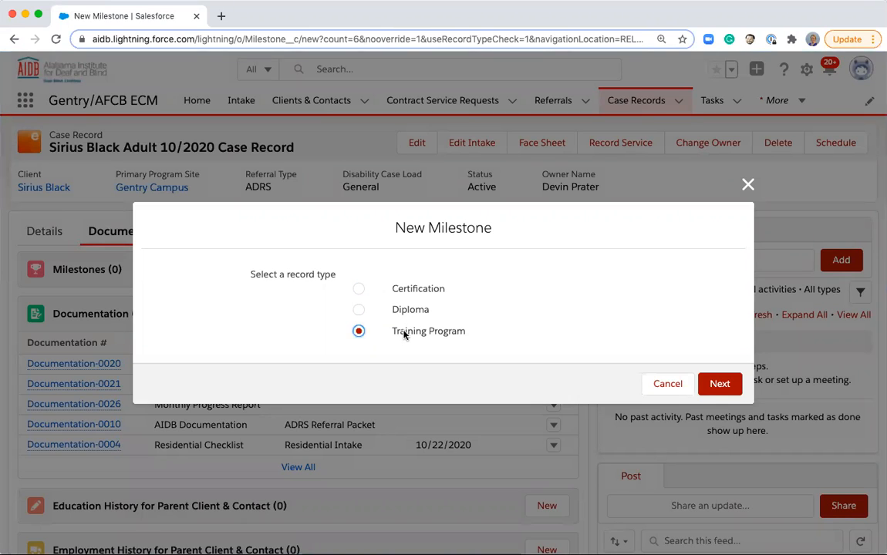
click(406, 315)
click(717, 384)
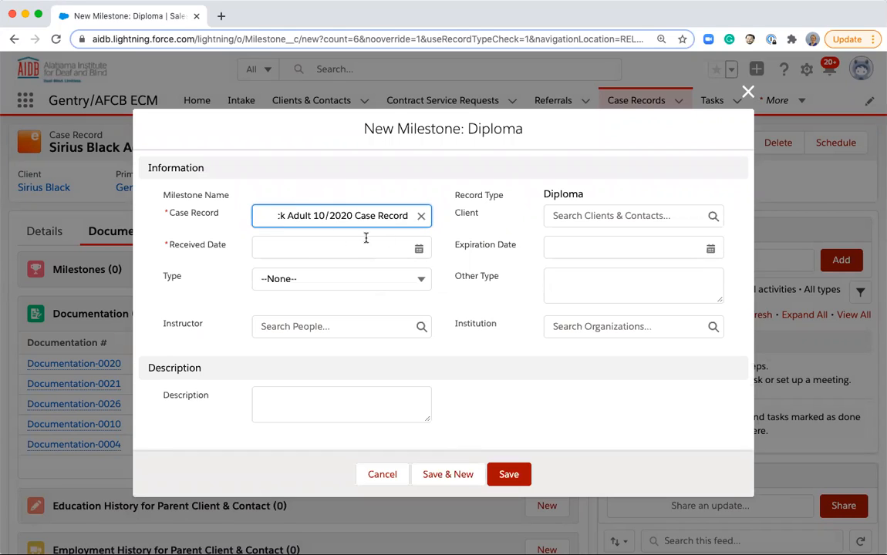
Set the diploma milestone's client to the client of this case record
click(564, 221)
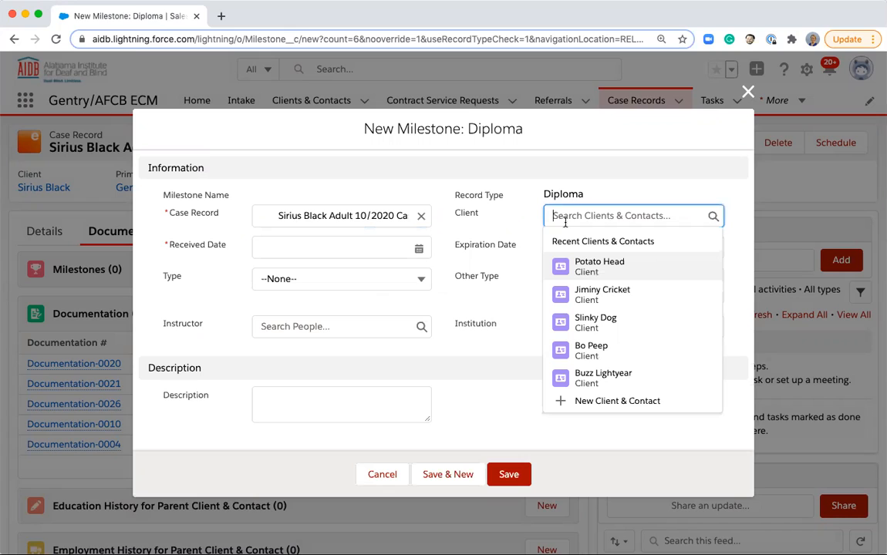
text(sirius)
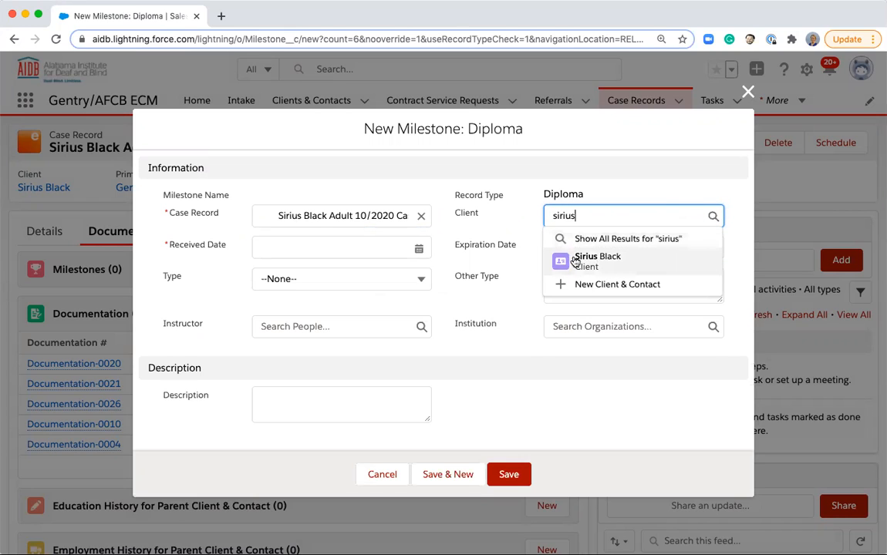
click(569, 257)
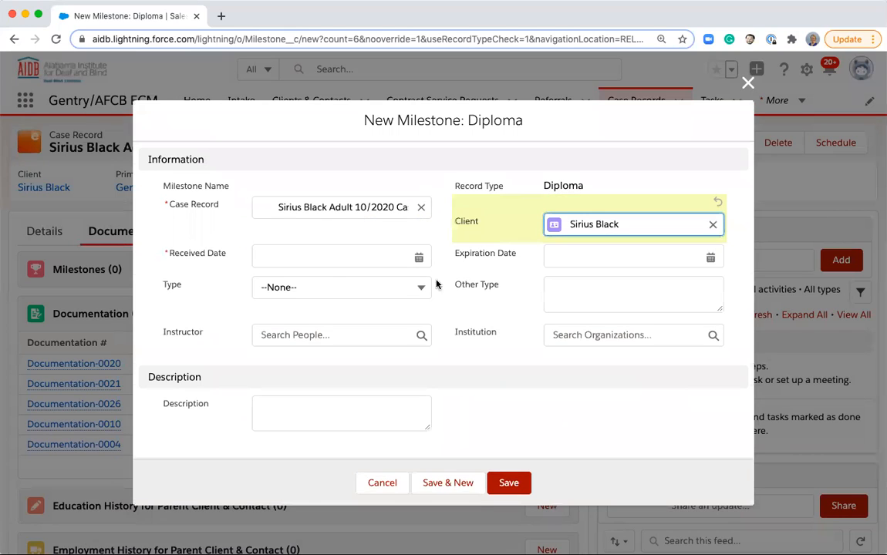
Set the milestone's received date to 11/23/2020 and expiration date to 11/27/2020, leaving its type unset
click(307, 256)
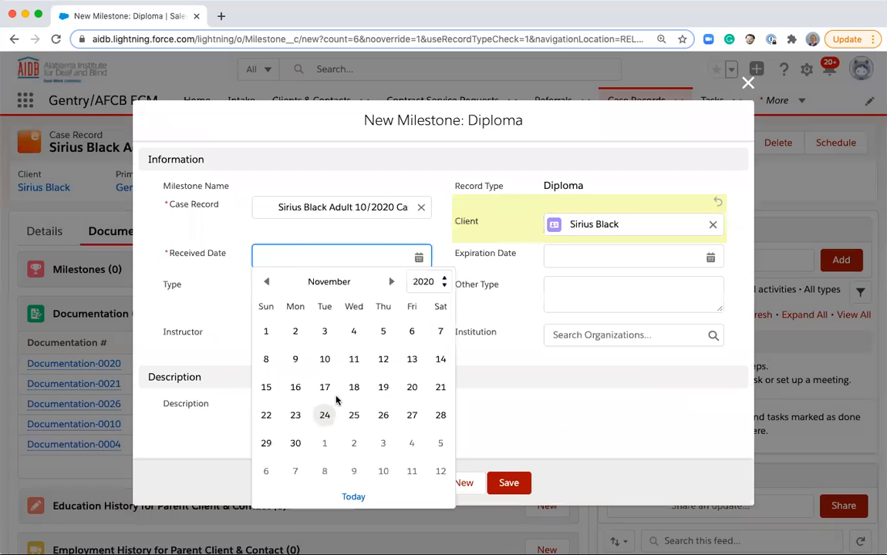
click(295, 415)
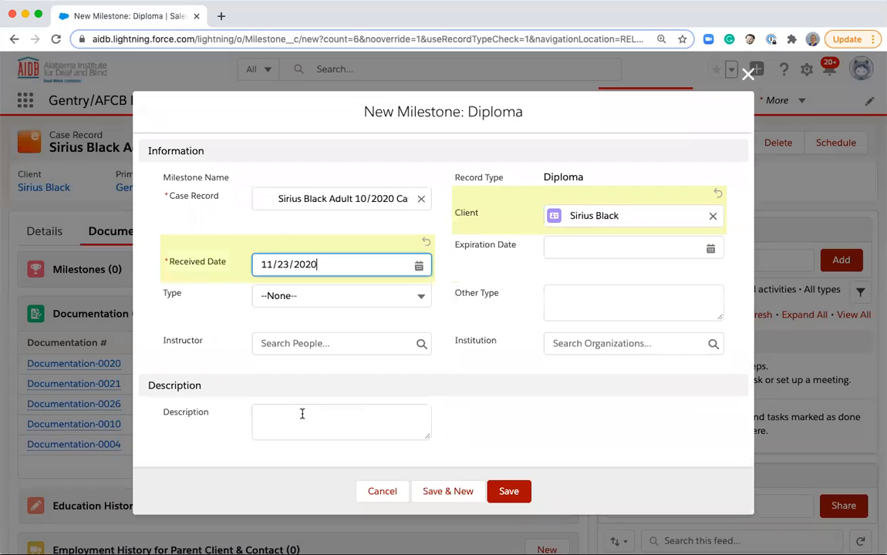
click(578, 246)
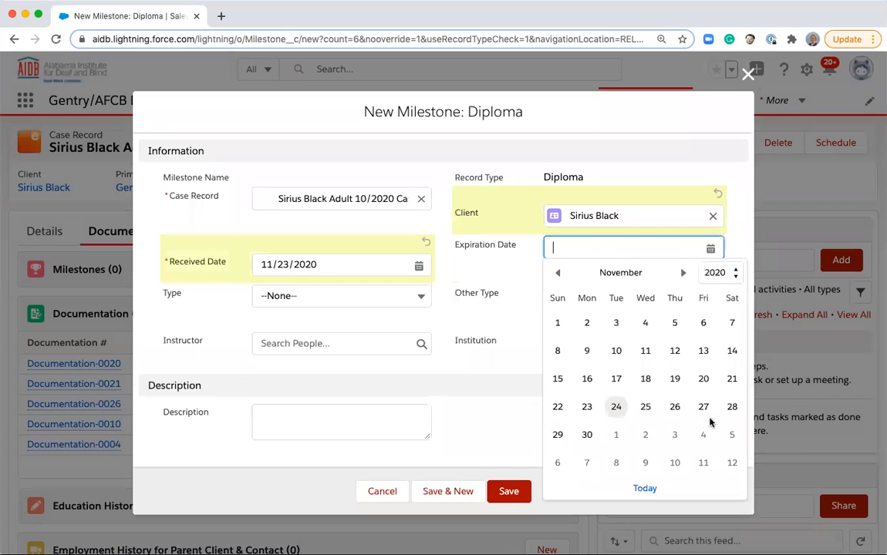
click(705, 412)
click(363, 297)
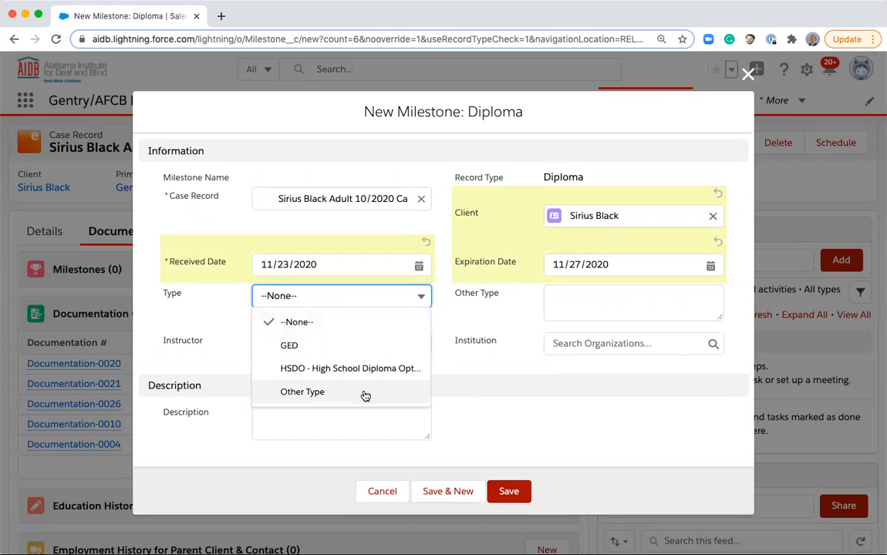
click(456, 369)
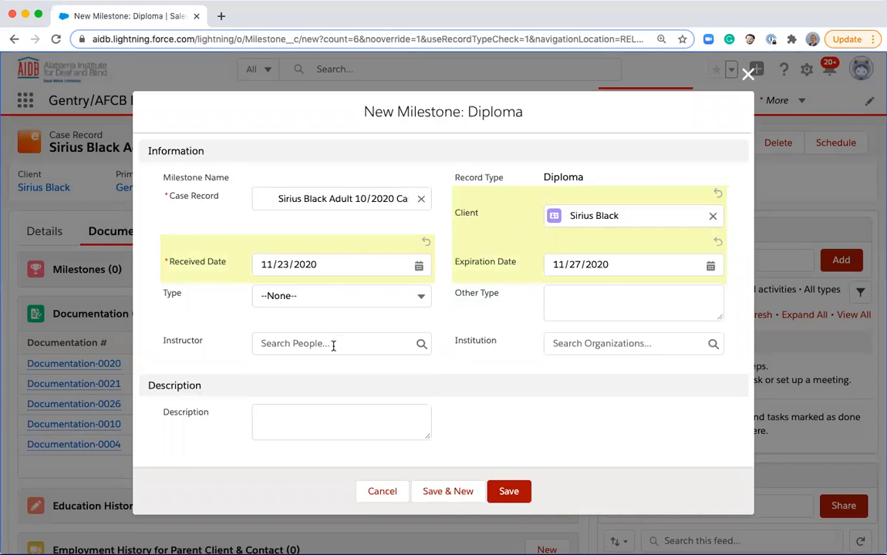
Set the milestone's instructor to Exponent AIDB Production and its institution to NASA, and save it without a description
click(304, 342)
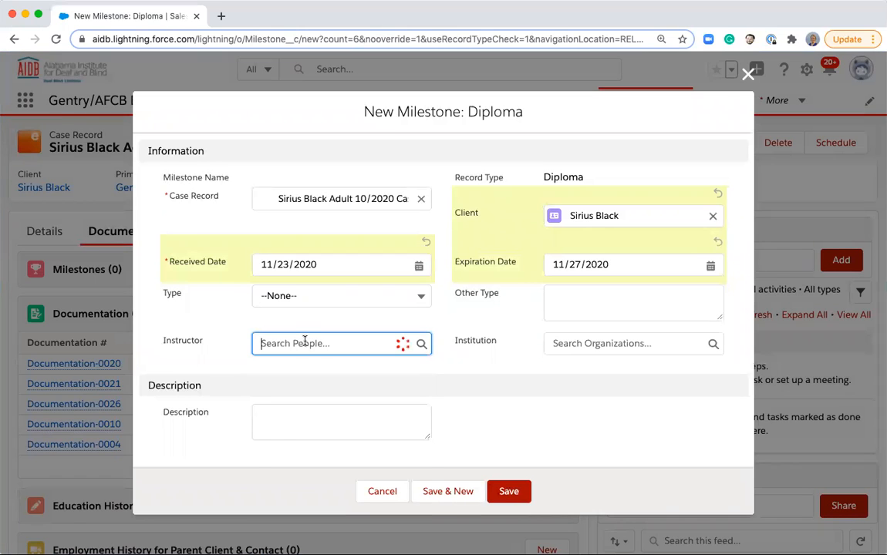
click(315, 439)
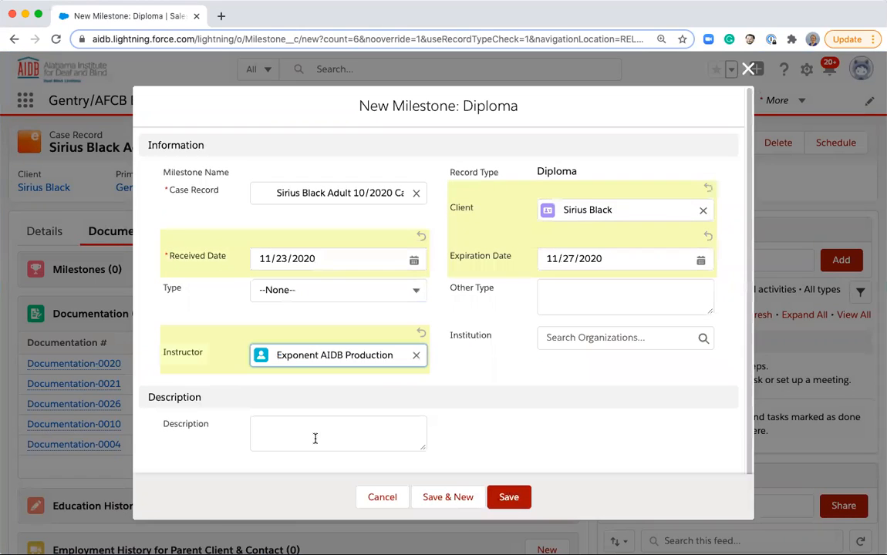
click(585, 340)
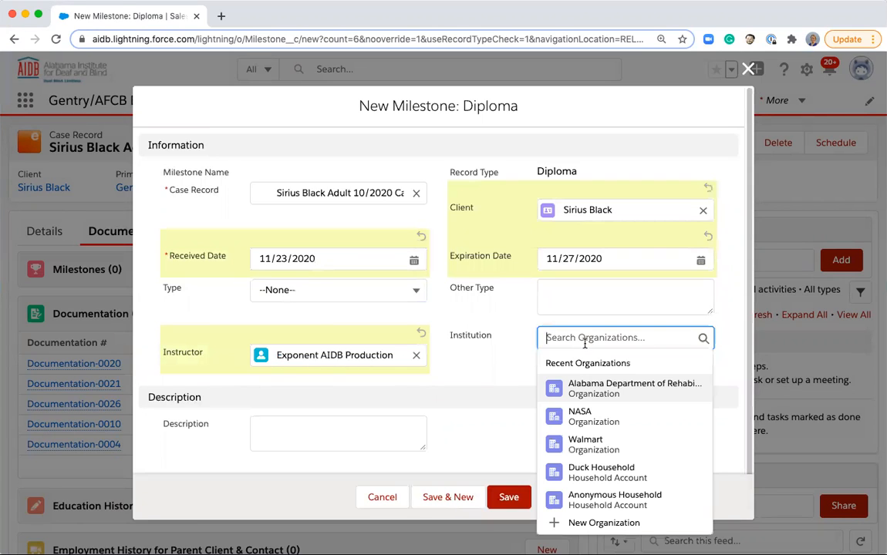
click(572, 419)
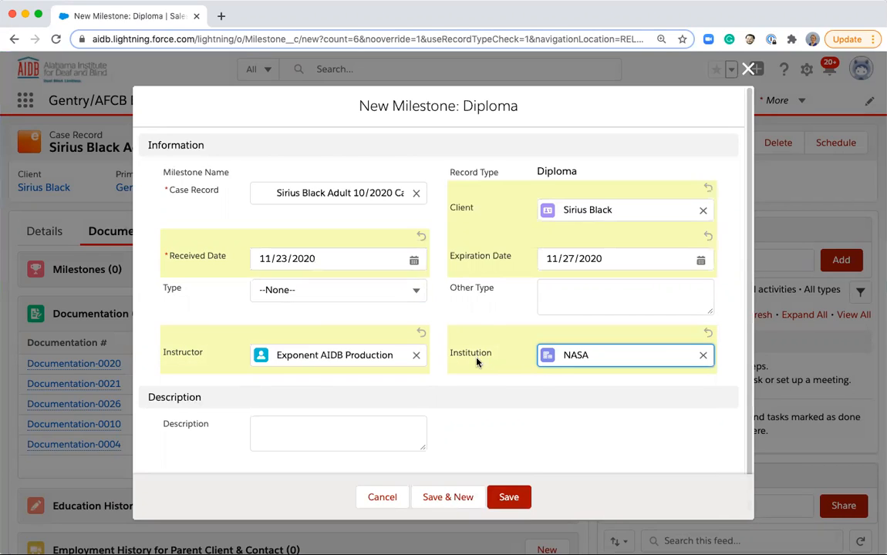
click(318, 434)
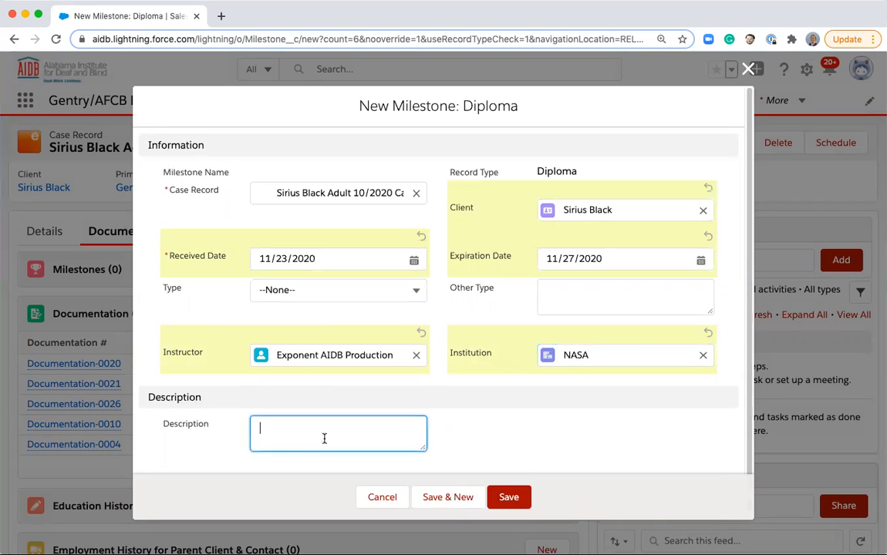
click(509, 498)
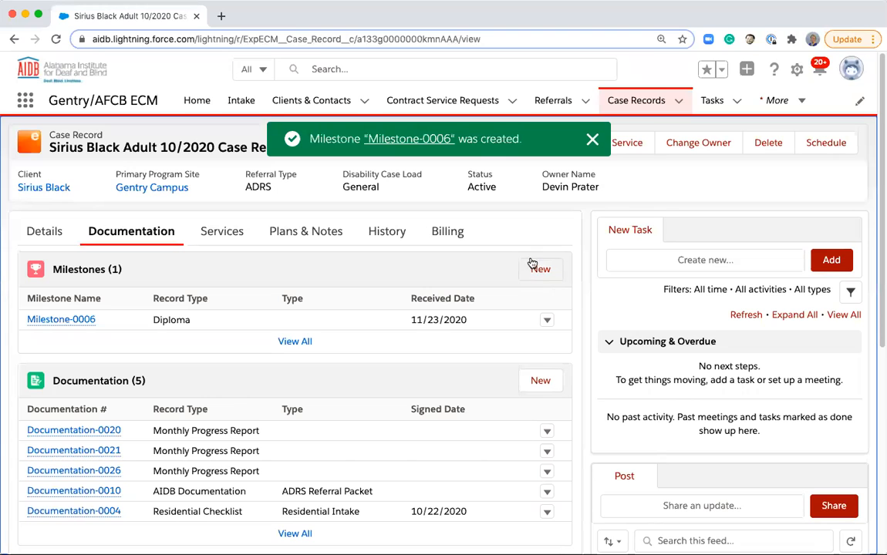
click(535, 271)
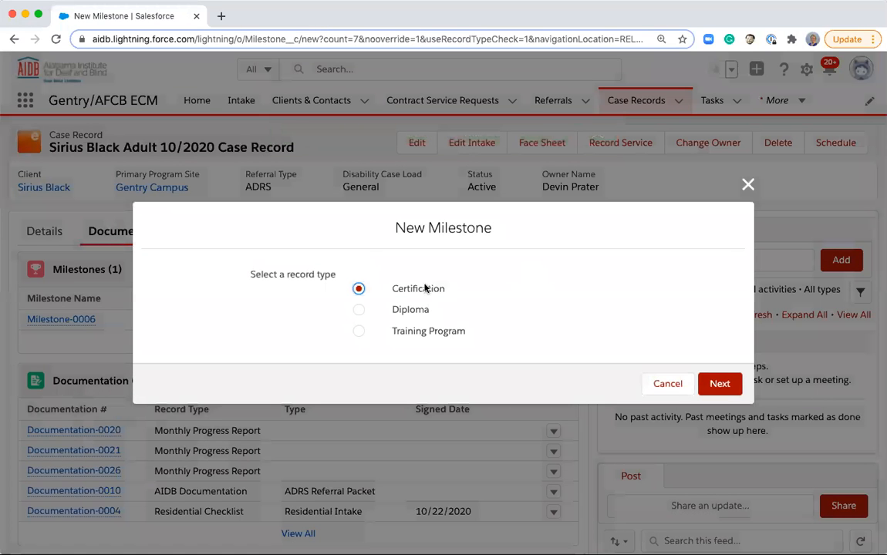
click(429, 333)
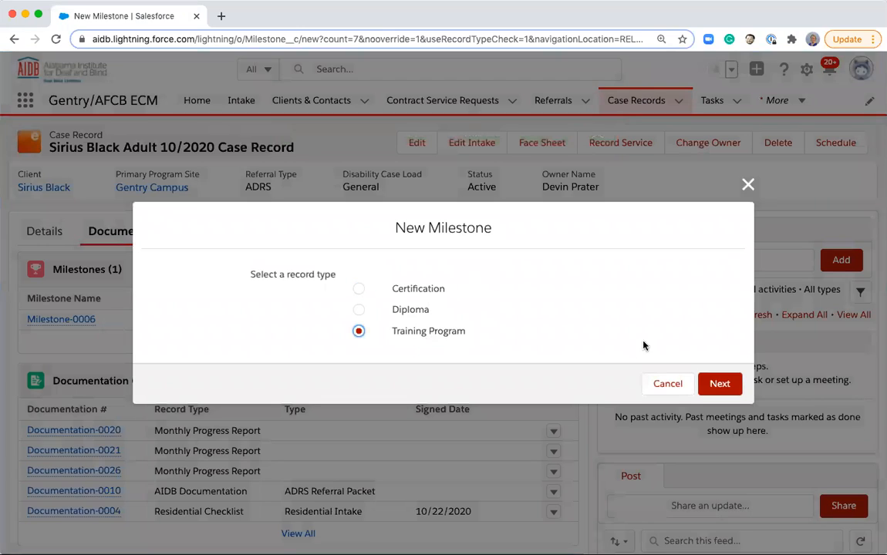
click(660, 385)
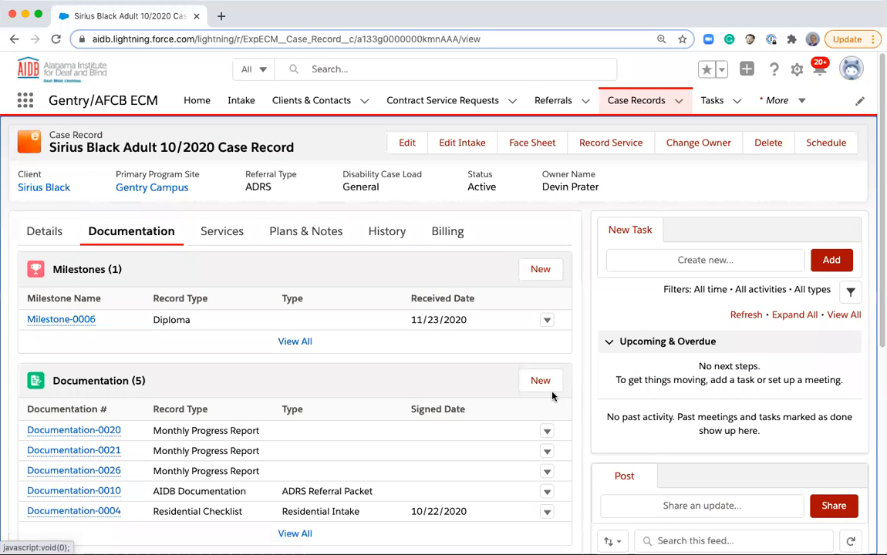